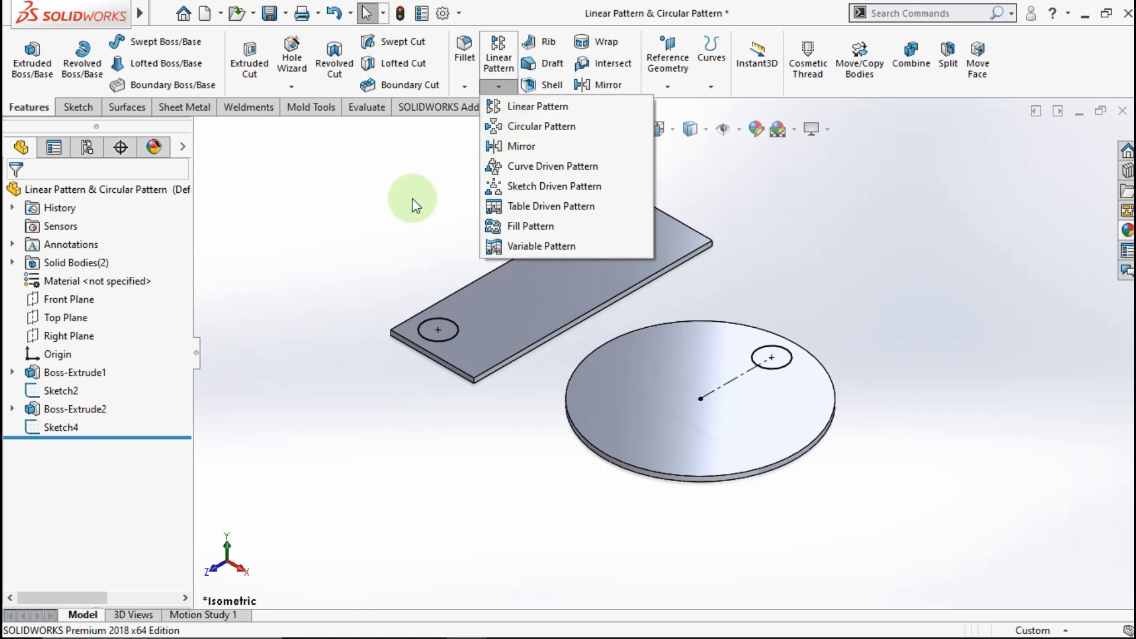
Open Sketch2, the circle sketch on the rectangular plate, for editing in a view normal to the sketch plane
click(402, 202)
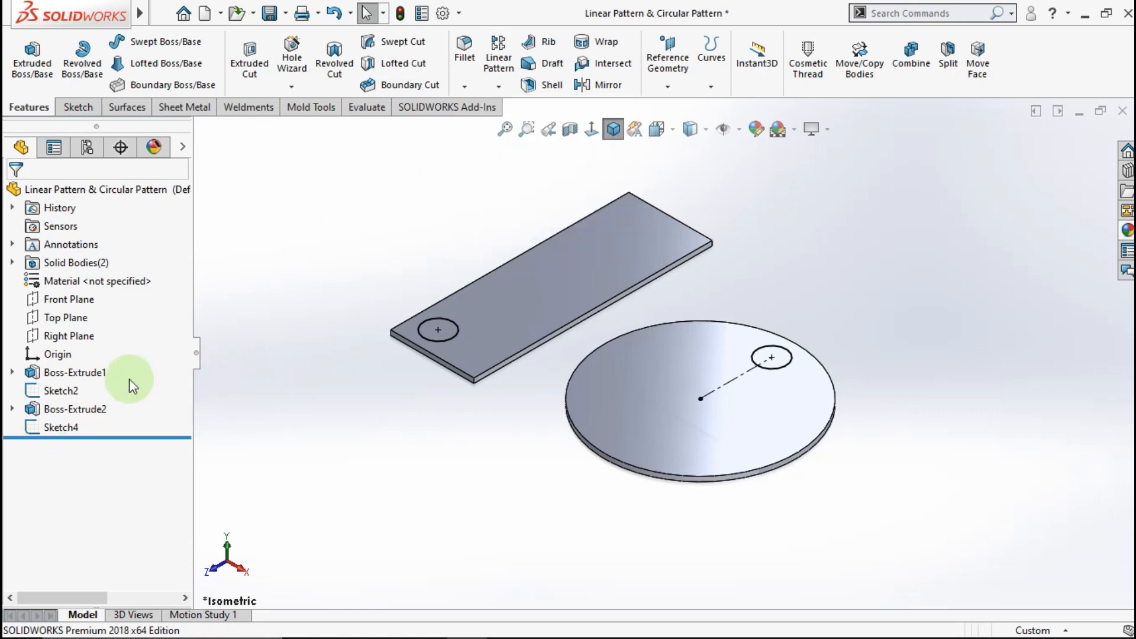
click(65, 393)
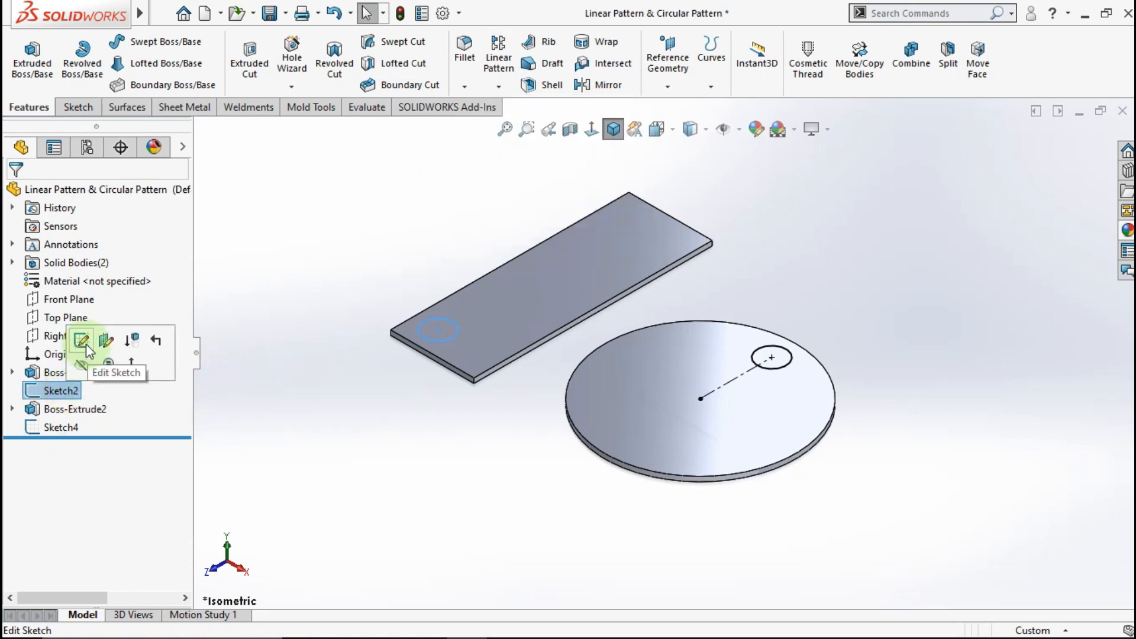
click(81, 340)
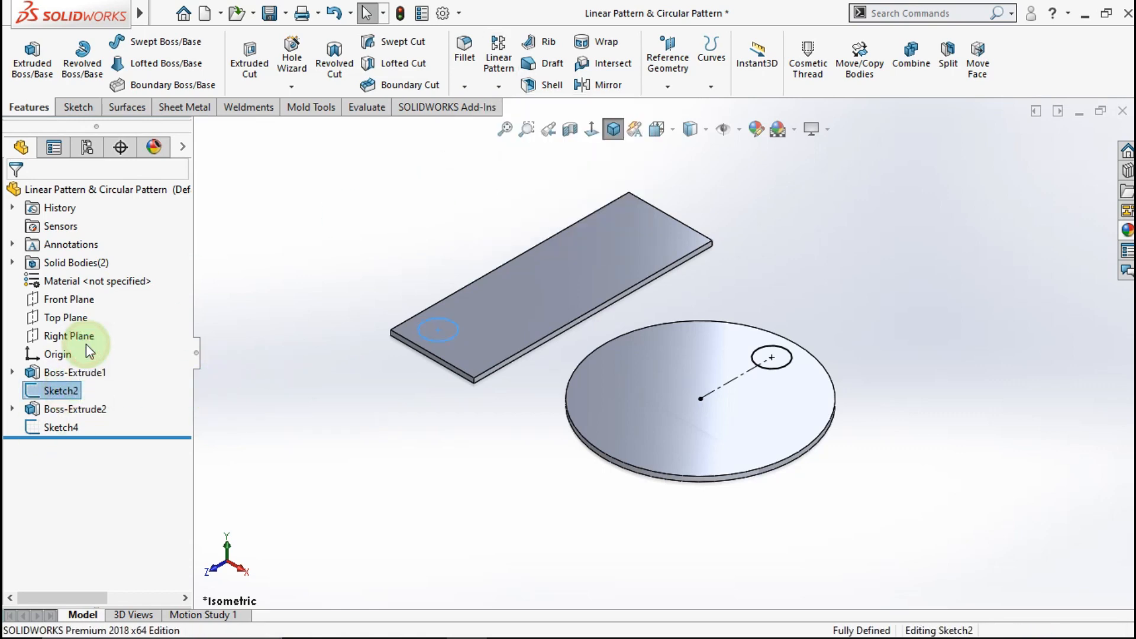
click(591, 129)
scroll(729, 430, down, 3)
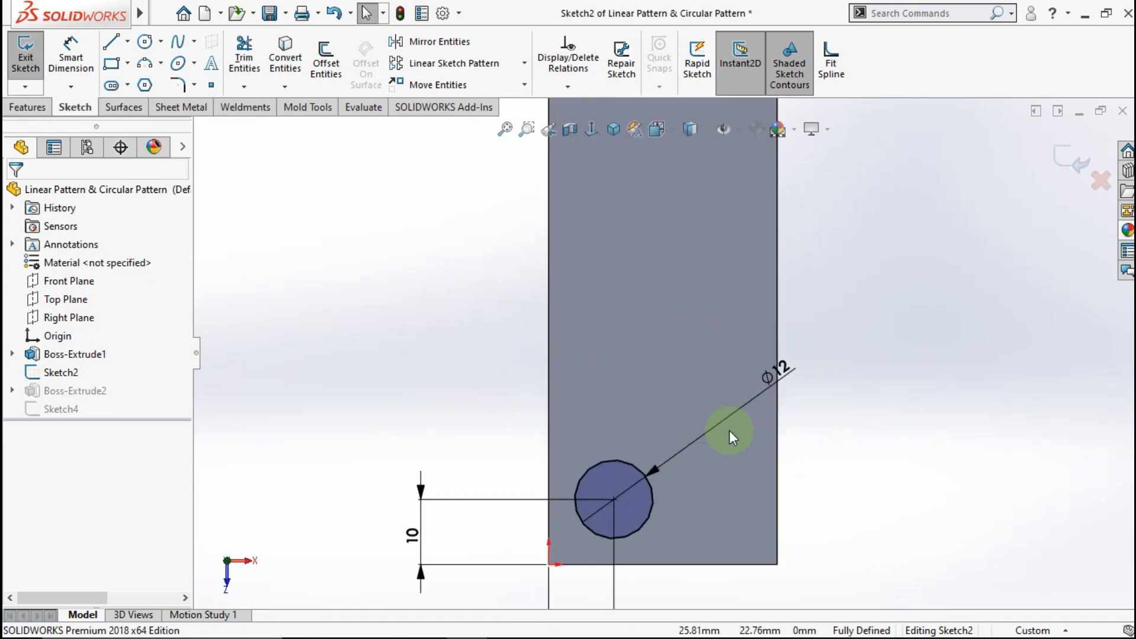
Set up a Linear Sketch Pattern of the 12 mm circle, using the plate's long edge as direction 1 and short edge as direction 2
click(485, 64)
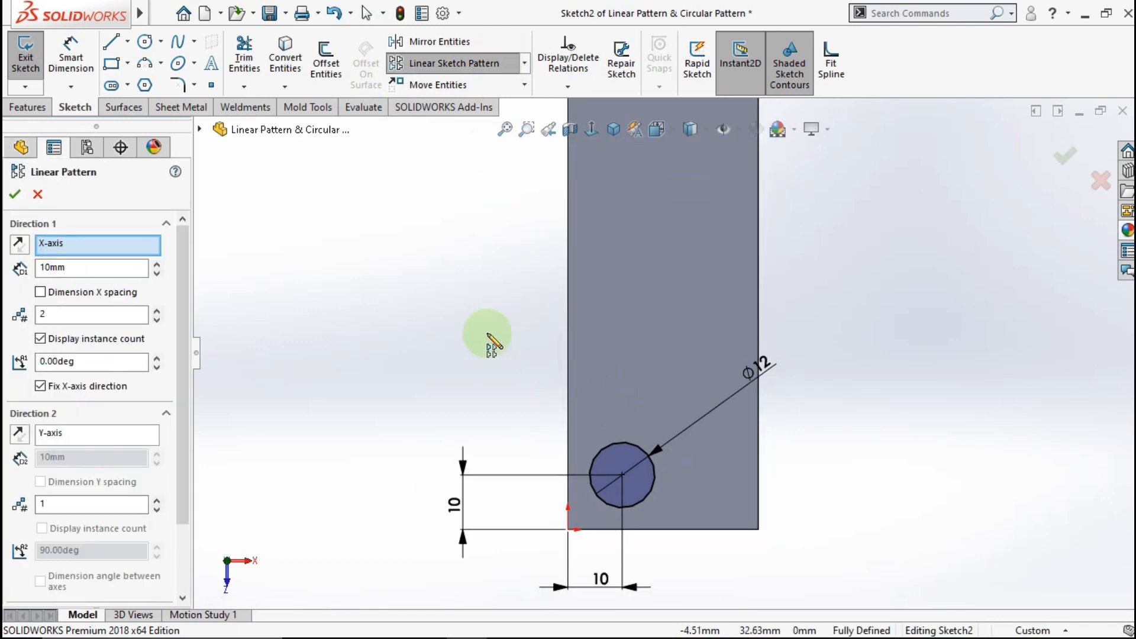
click(566, 343)
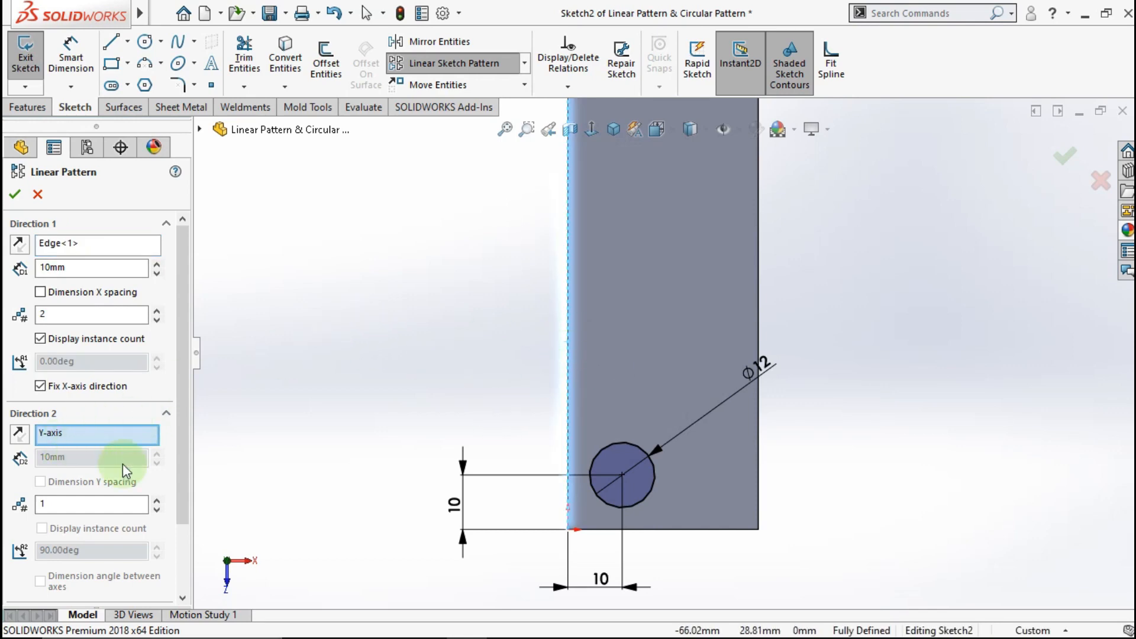
click(704, 529)
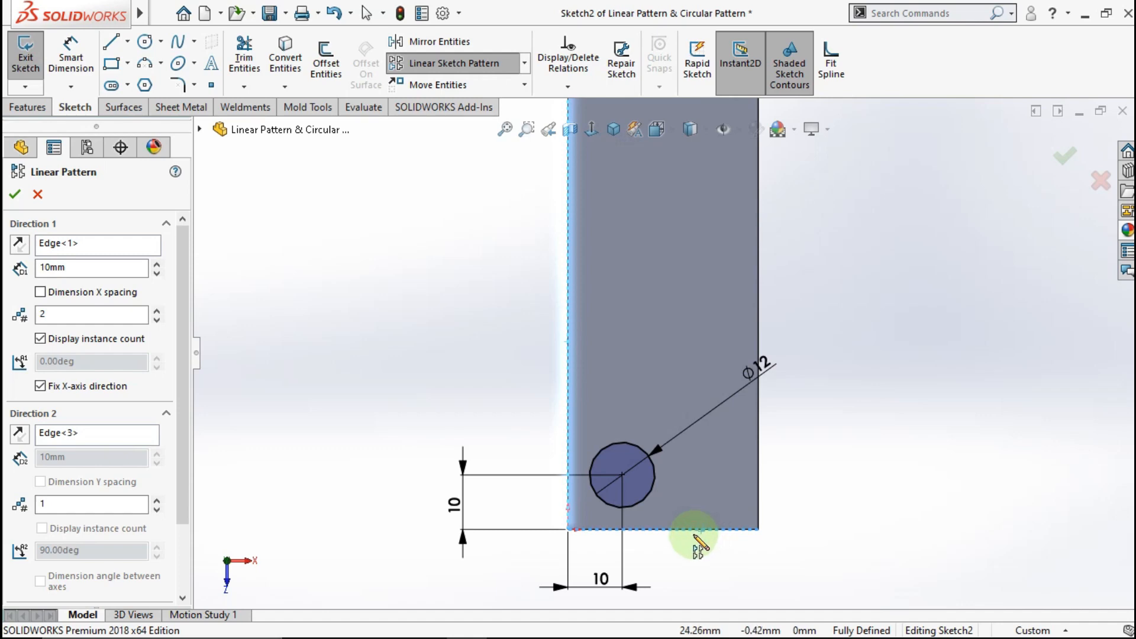
scroll(176, 417, down, 3)
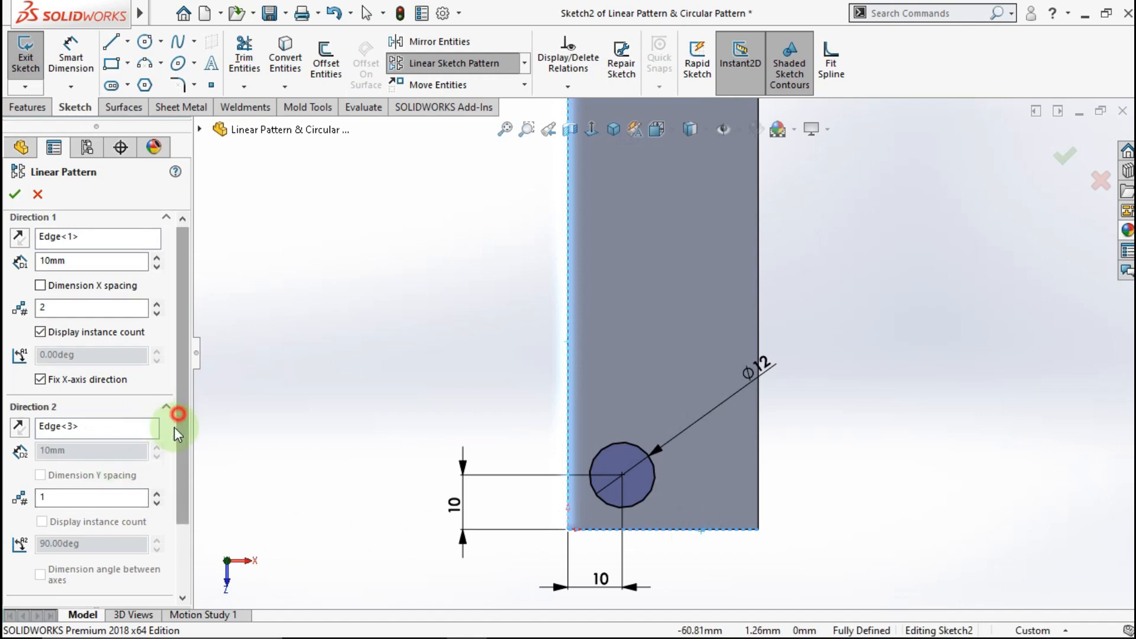
click(113, 550)
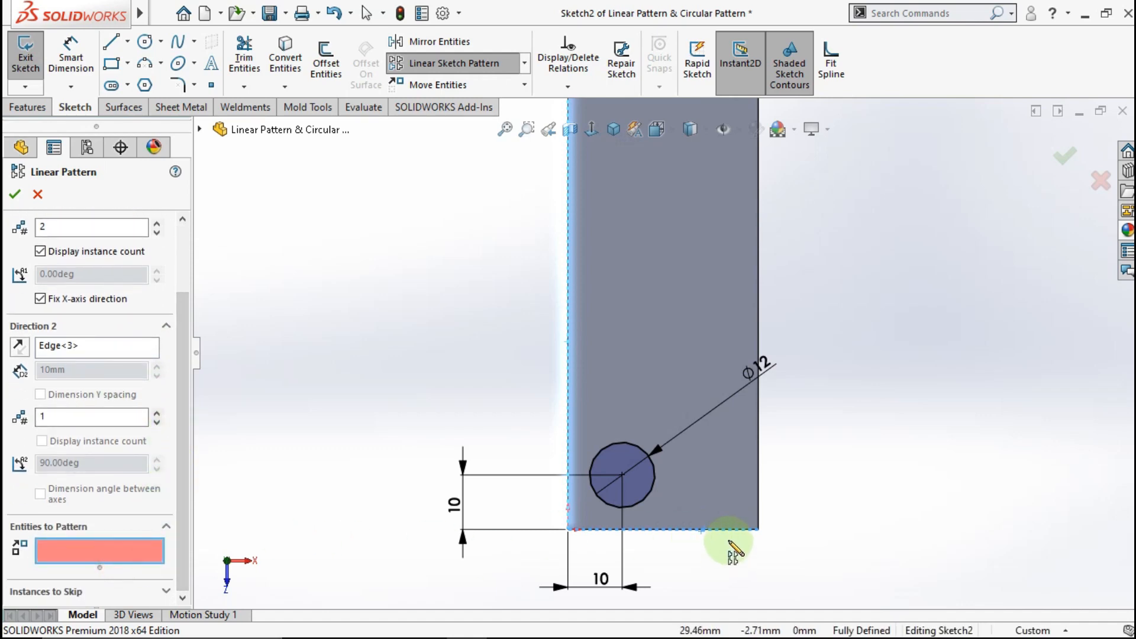
click(645, 501)
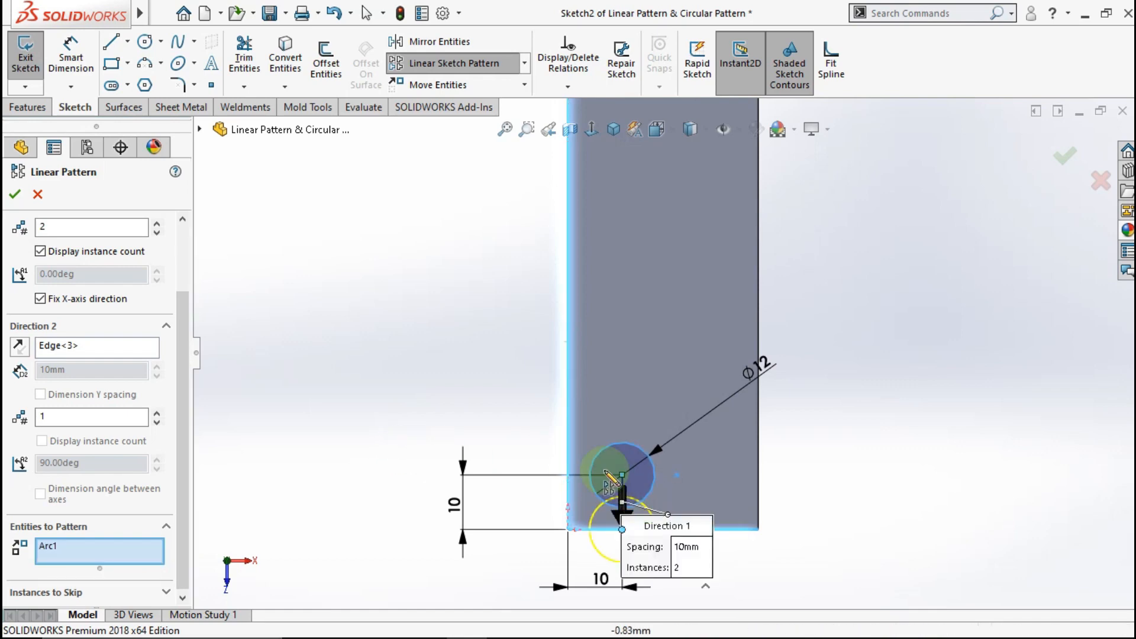
Set direction 1 to 5 instances at 20 mm spacing, reversed so the circles run along the plate
scroll(232, 439, up, 1)
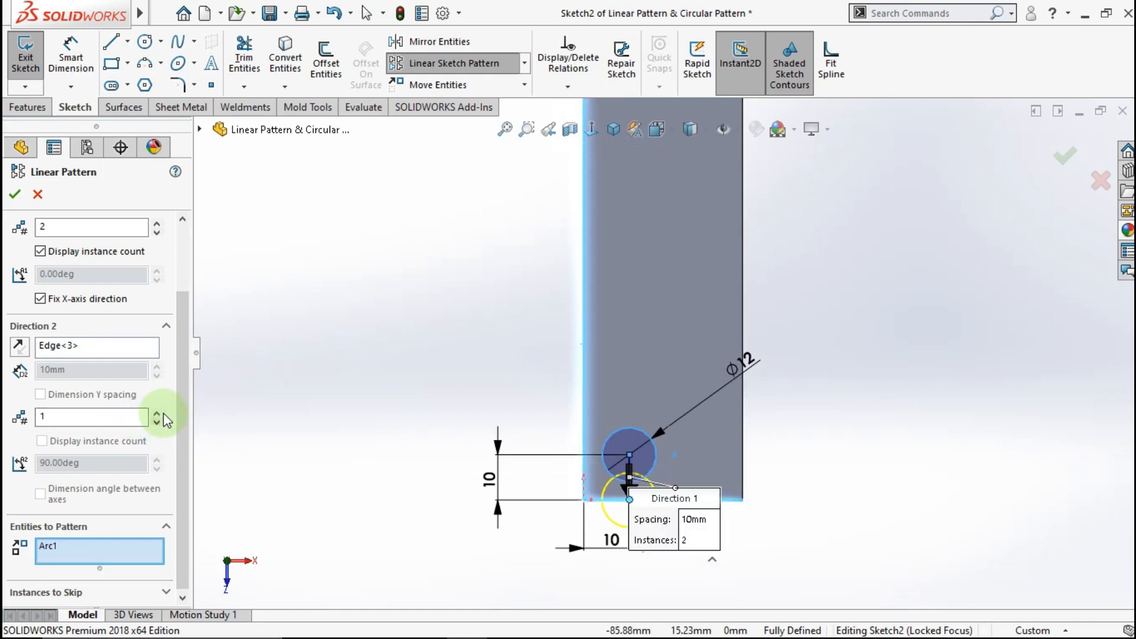
drag(182, 401, 176, 329)
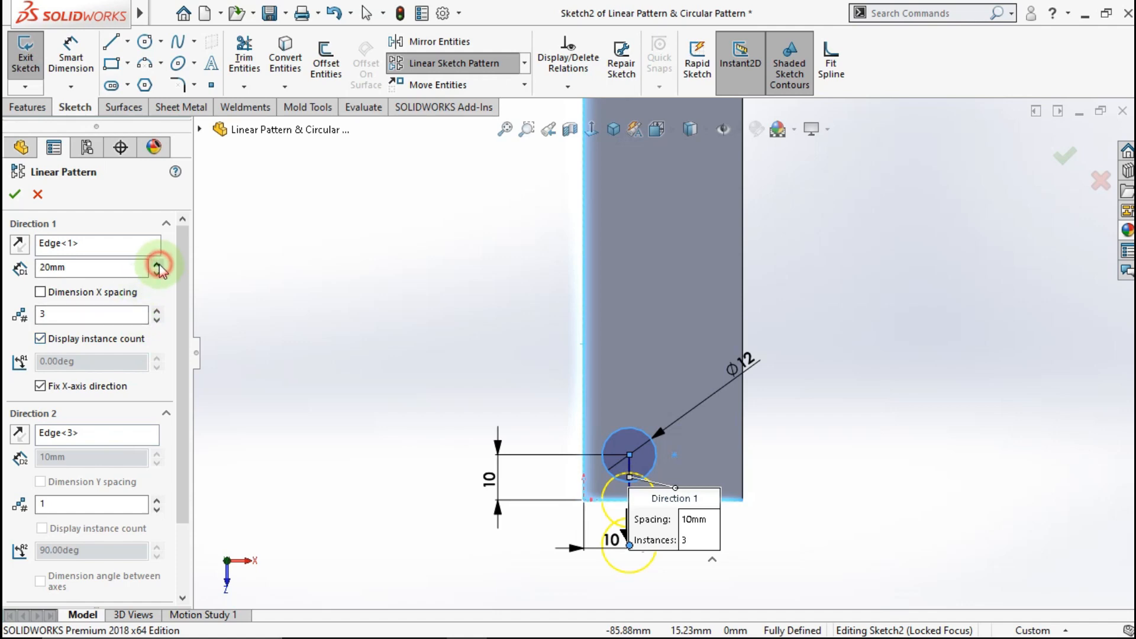
click(20, 245)
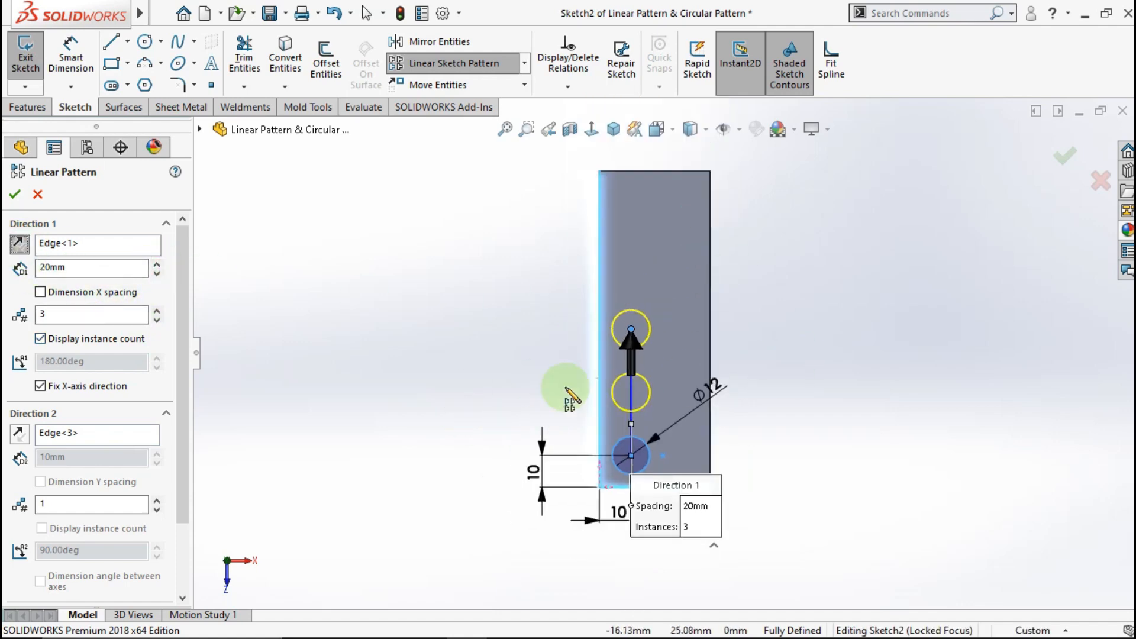
click(158, 311)
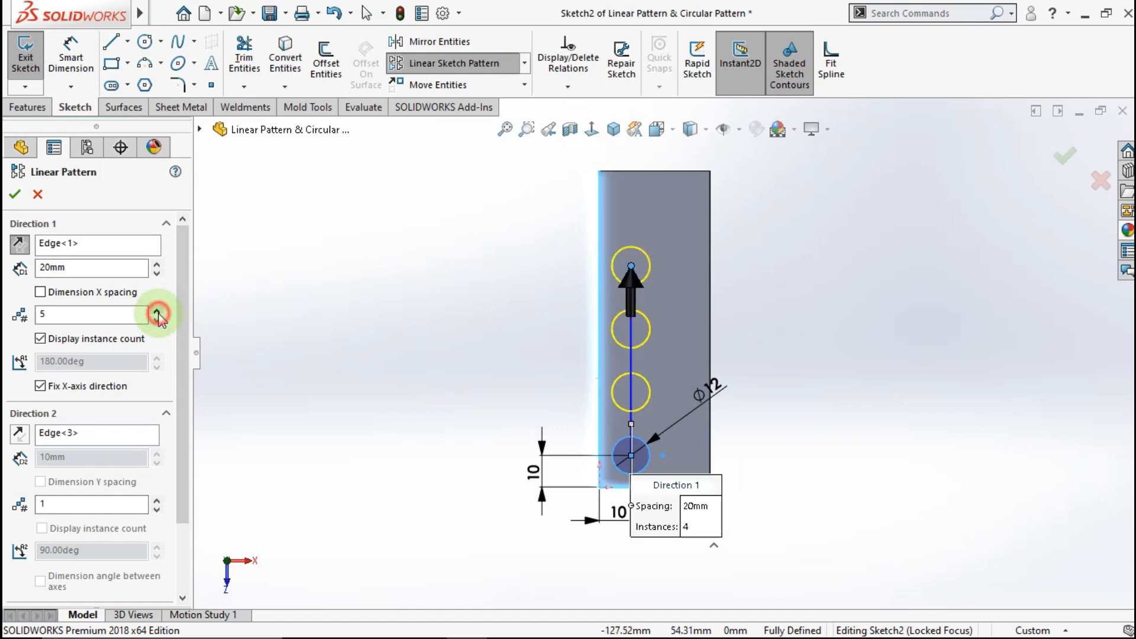
click(673, 494)
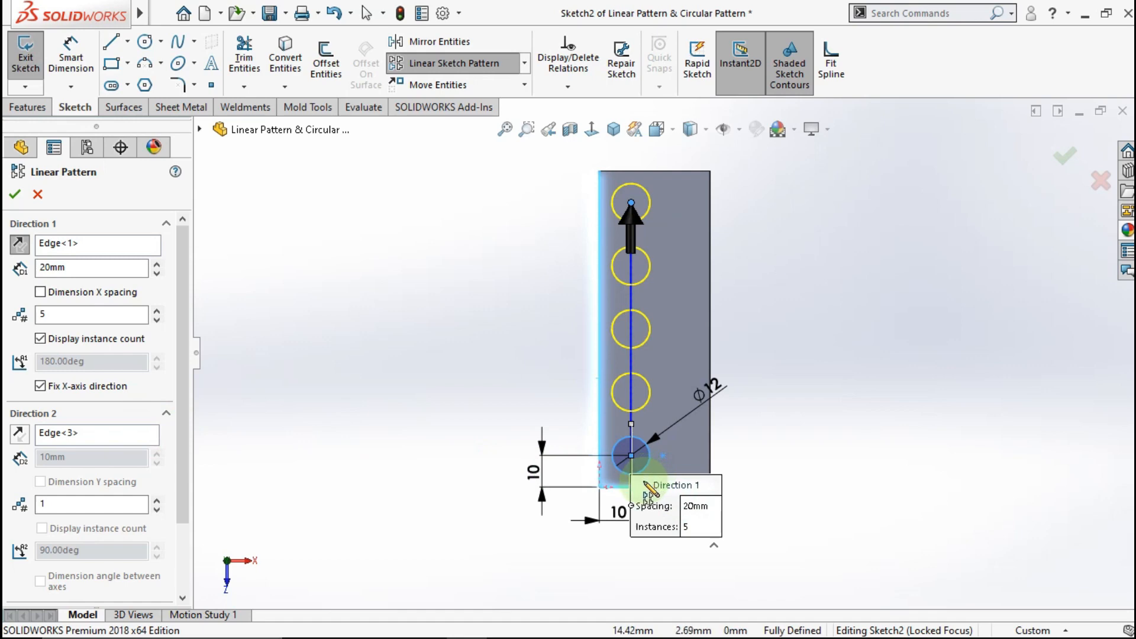
drag(649, 492, 390, 343)
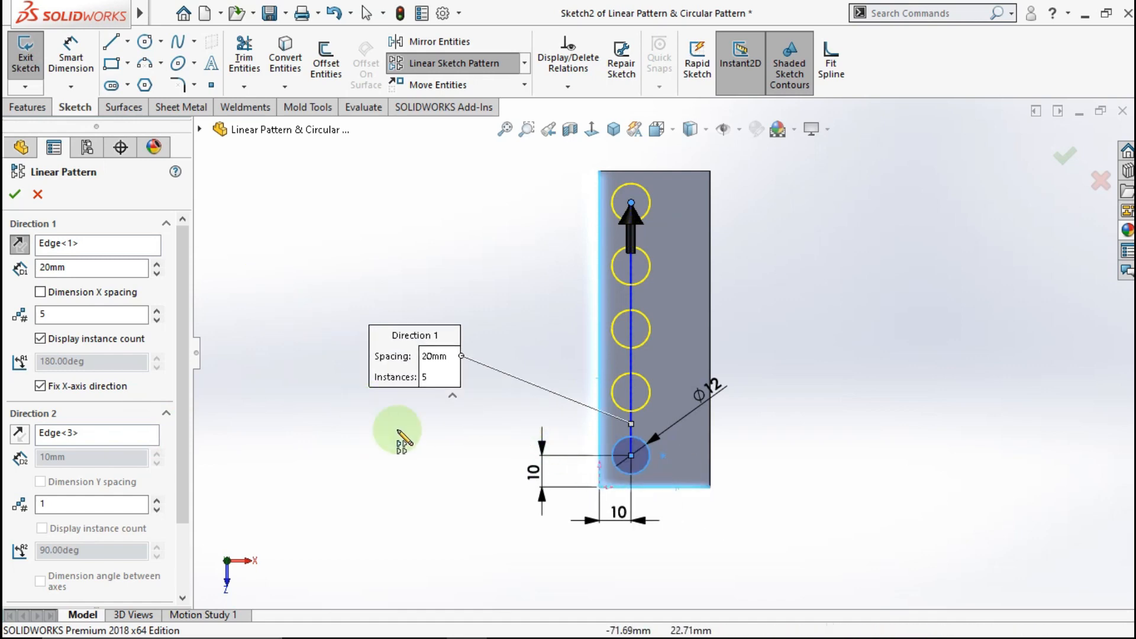
Set direction 2 of the linear pattern to 2 instances with 12 mm spacing
double_click(73, 503)
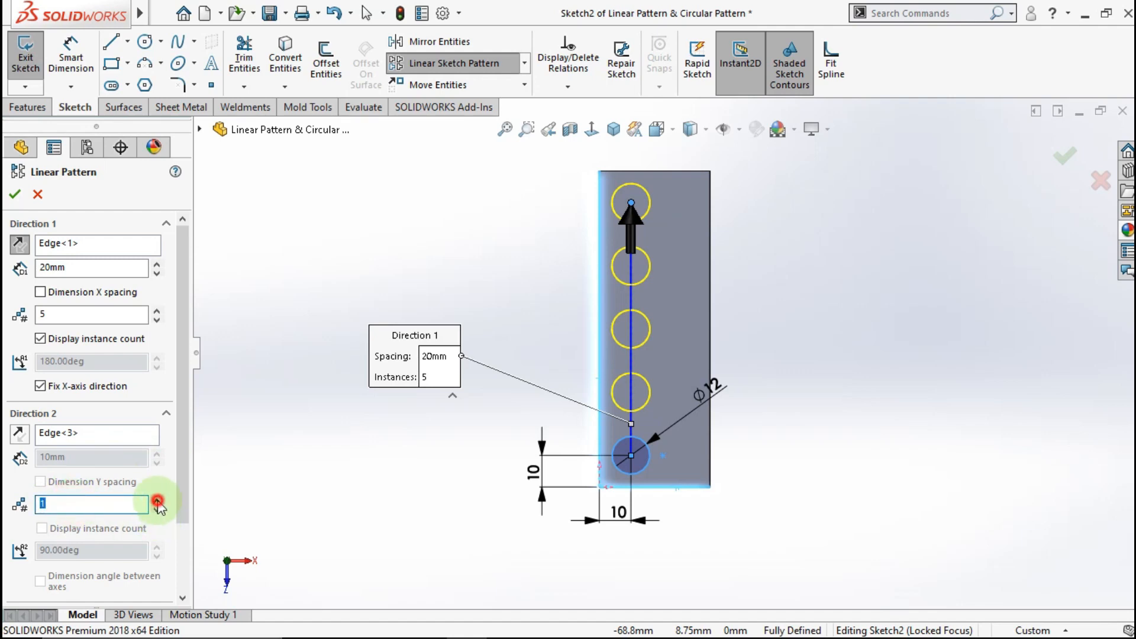
click(157, 501)
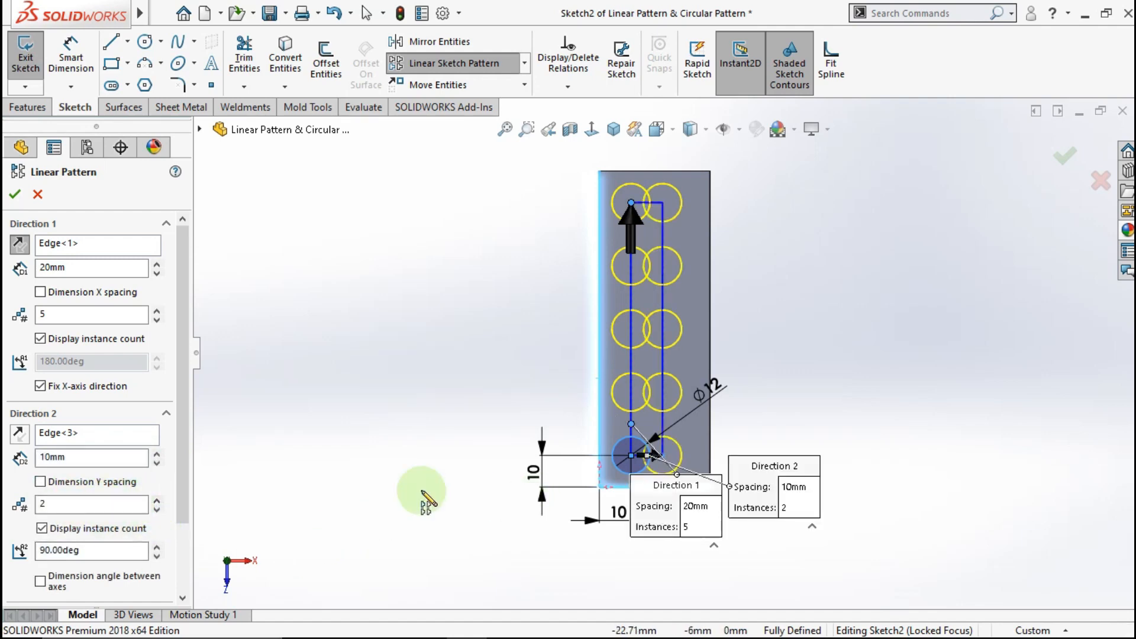
scroll(178, 468, down, 3)
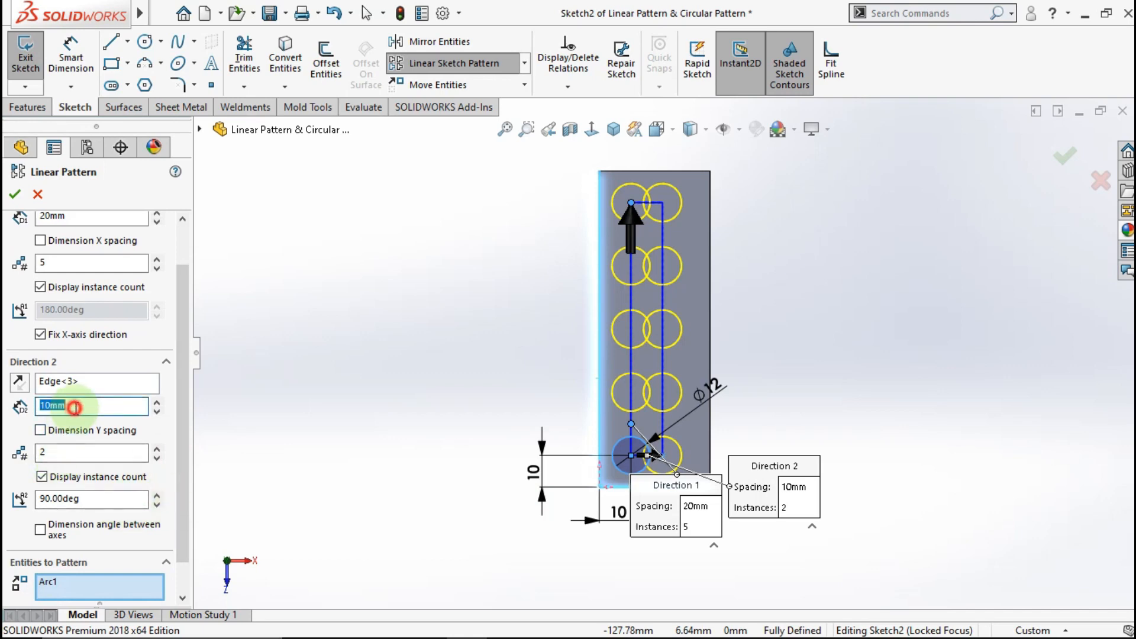
text(12)
click(324, 369)
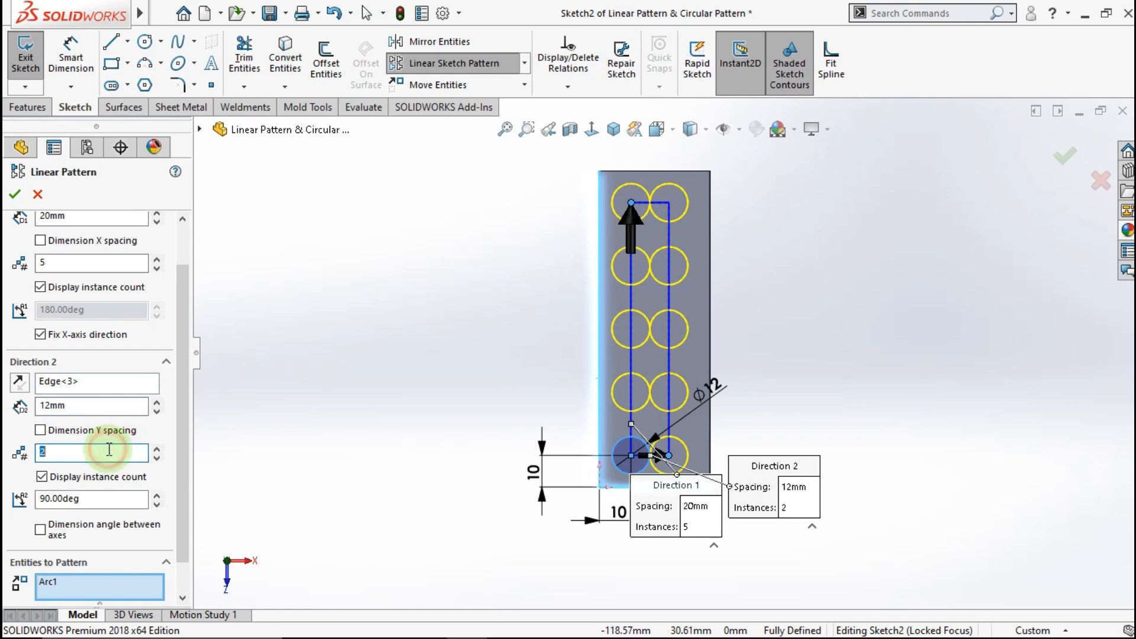
Set direction 2 to 2 instances at 15 mm spacing and accept the linear sketch pattern
click(325, 397)
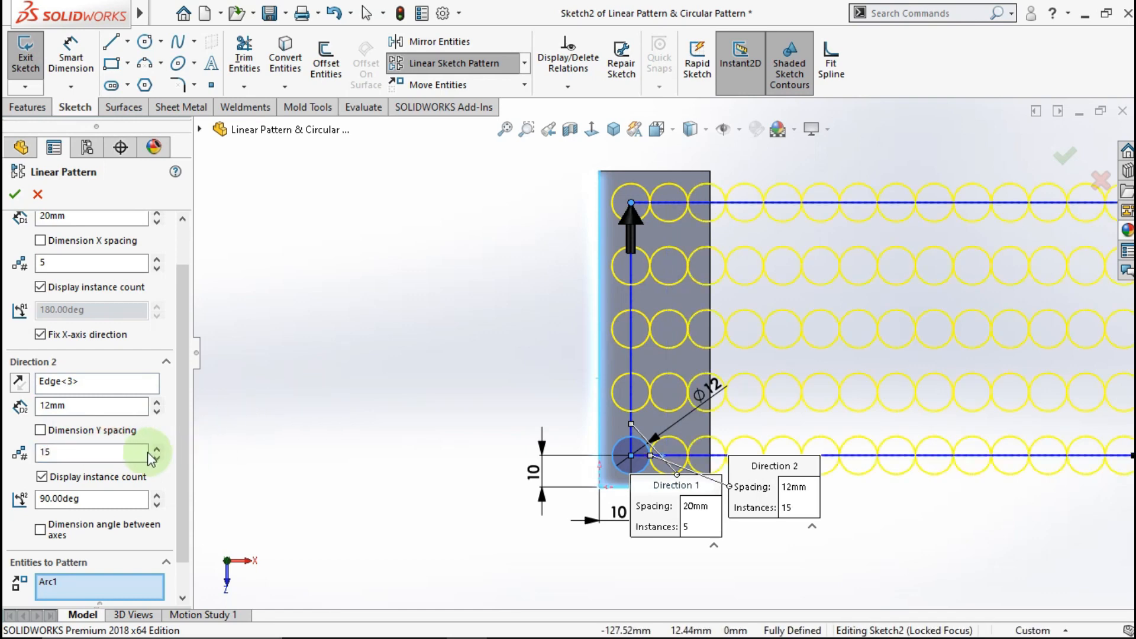
text(2)
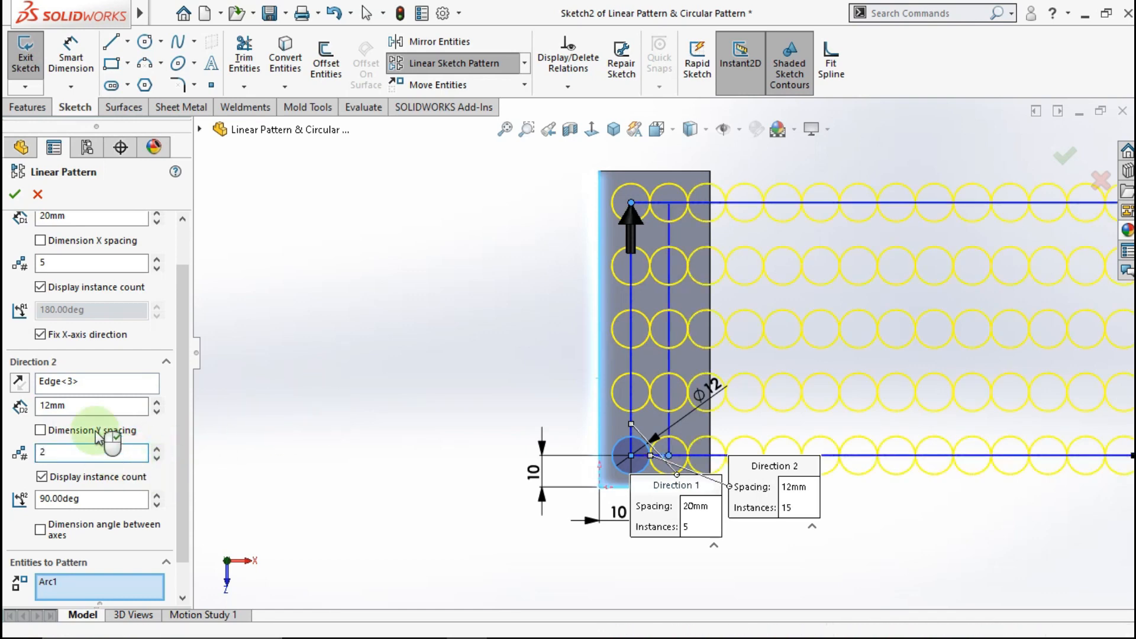
click(97, 407)
text(15)
click(284, 406)
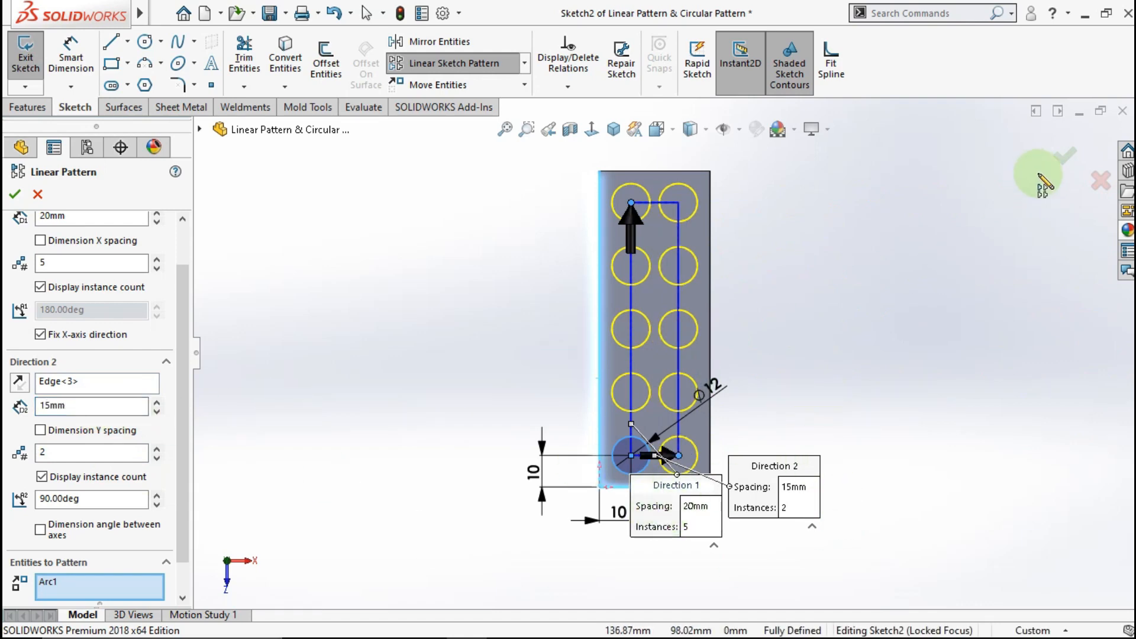
right_click(964, 225)
scroll(783, 381, down, 2)
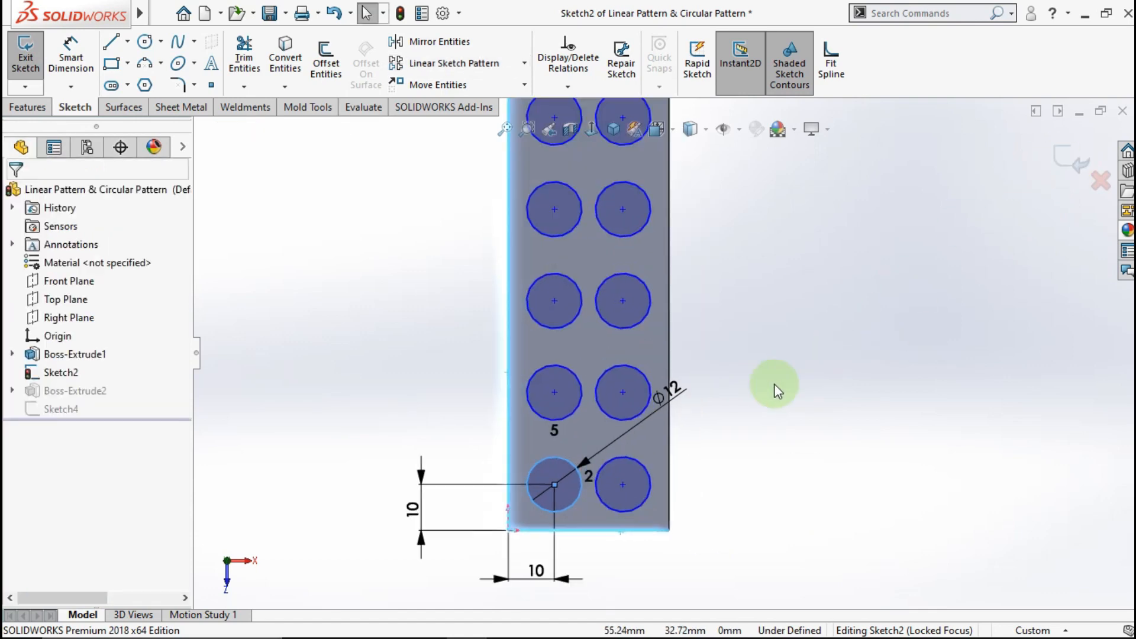
Cut the patterned circles through the rectangular plate with an Extruded Cut using the Through All end condition
mouse_move(773, 381)
middle_down()
mouse_move(758, 297)
mouse_move(723, 357)
mouse_move(704, 248)
mouse_move(616, 363)
mouse_move(665, 407)
middle_up()
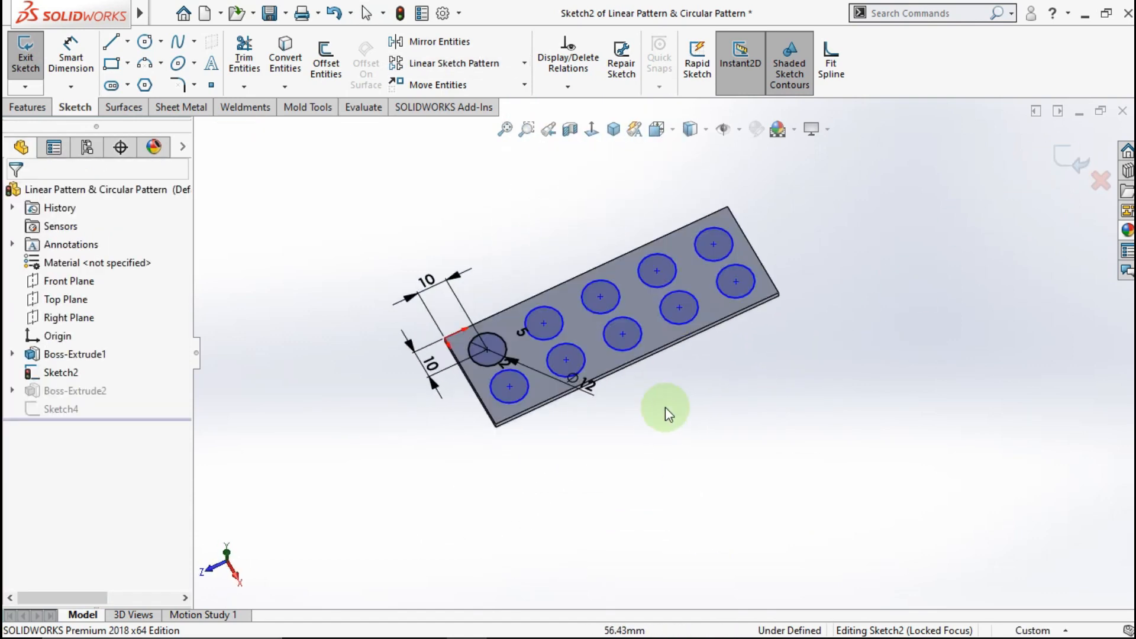
click(13, 108)
click(248, 58)
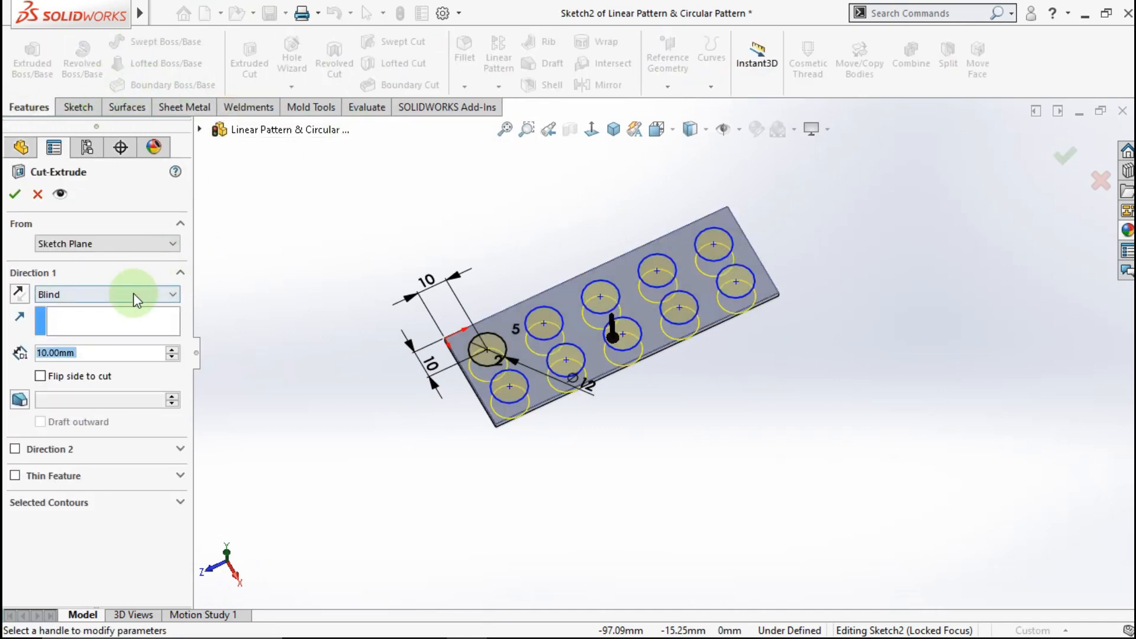
click(172, 294)
click(97, 321)
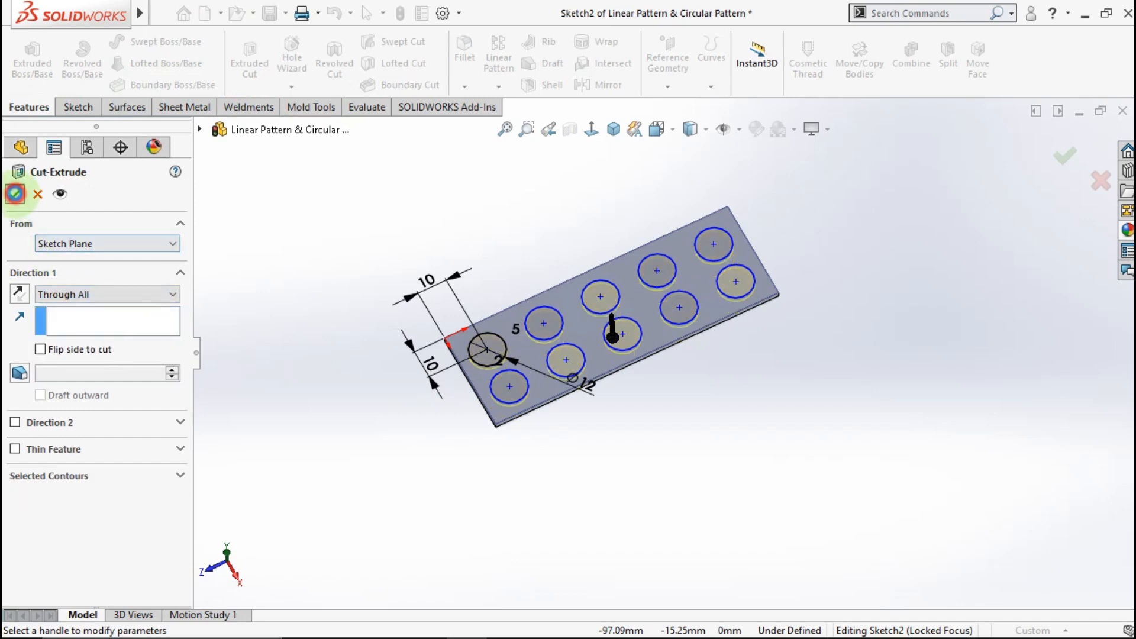
click(15, 194)
click(482, 235)
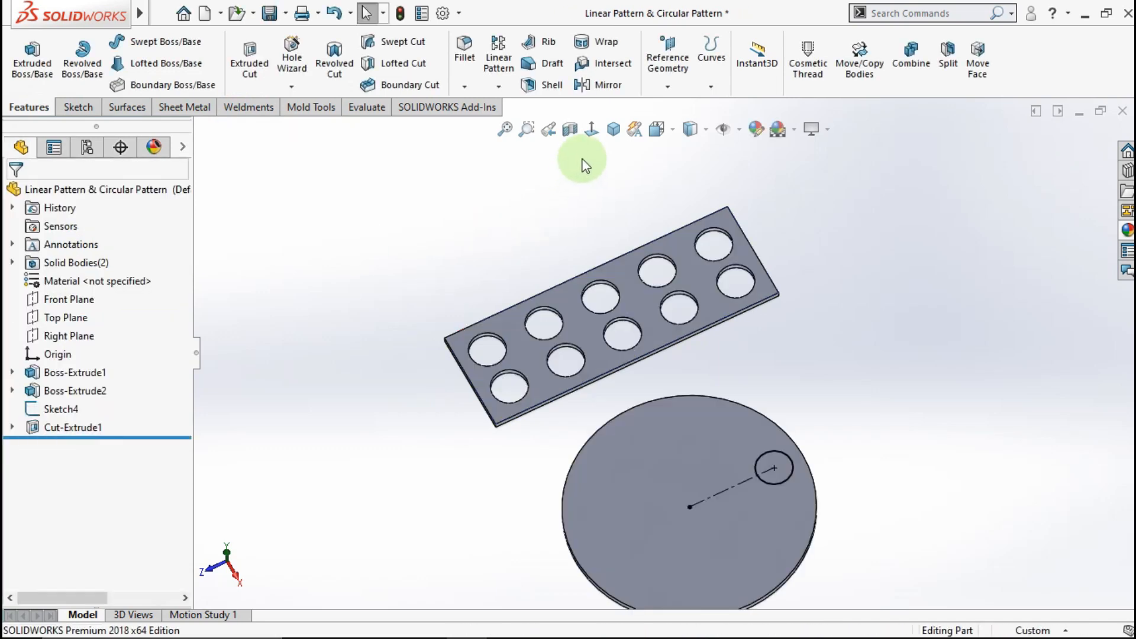
click(614, 129)
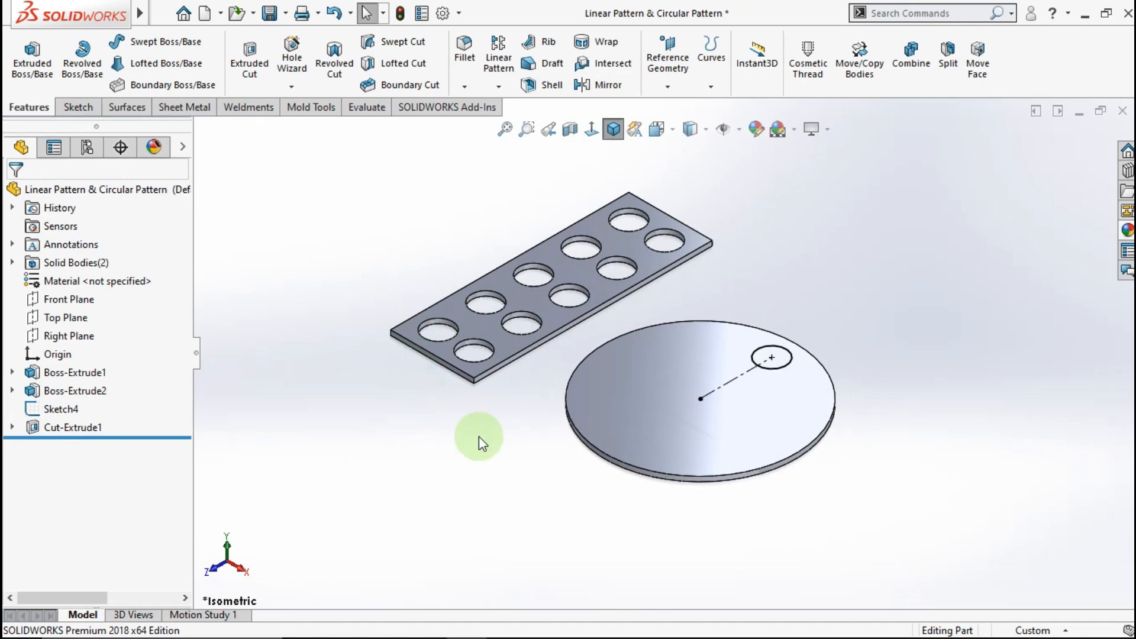
Open Sketch4, the circle sketch on the round disc, for editing in a view normal to the sketch plane
click(66, 414)
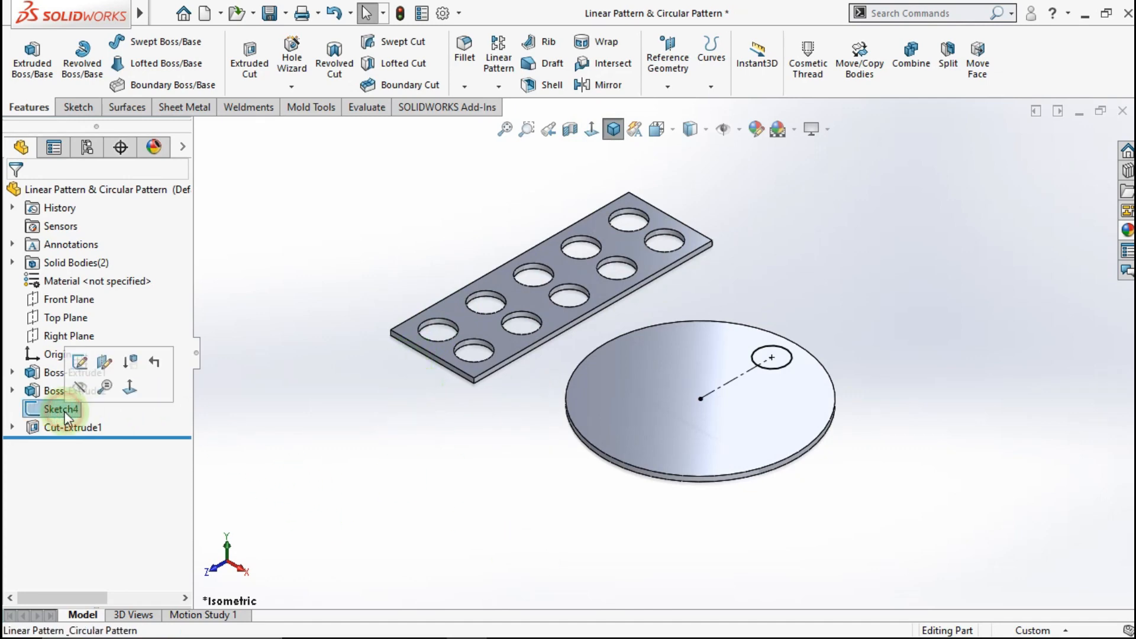
click(80, 362)
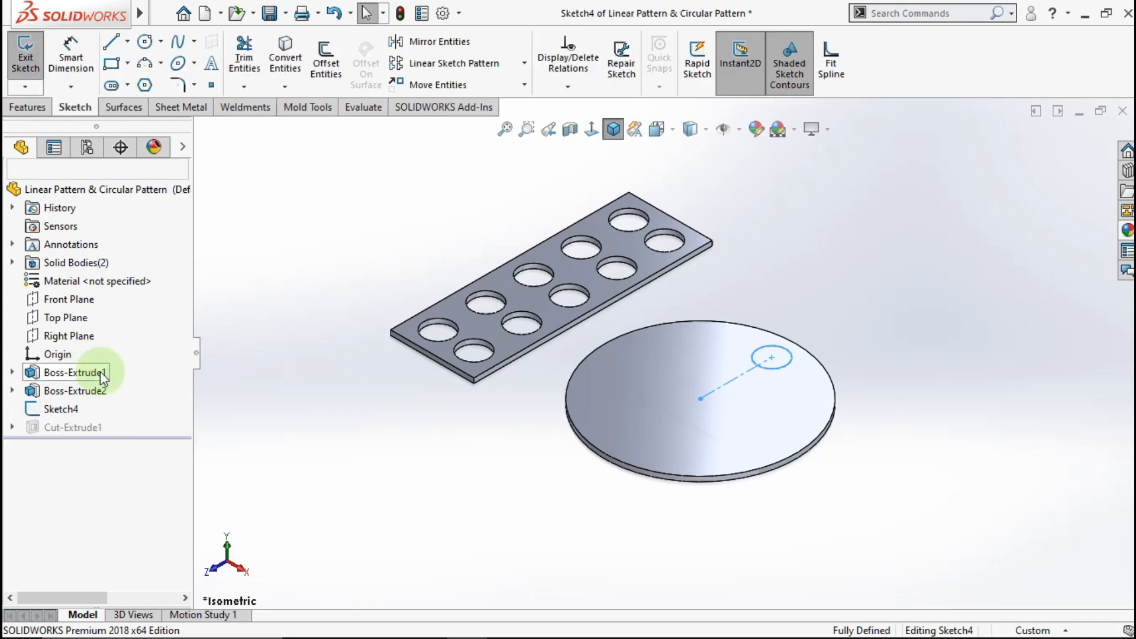
click(591, 129)
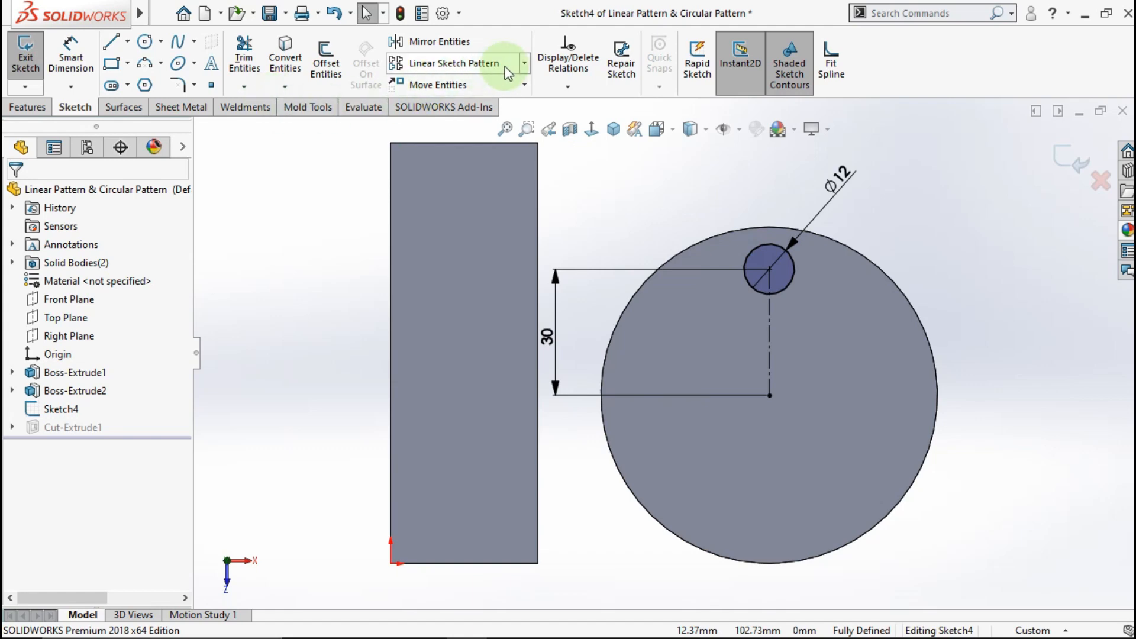
Start a Circular Sketch Pattern using the disc's outer edge as centre reference and the 12 mm circle as the entity to pattern
click(523, 64)
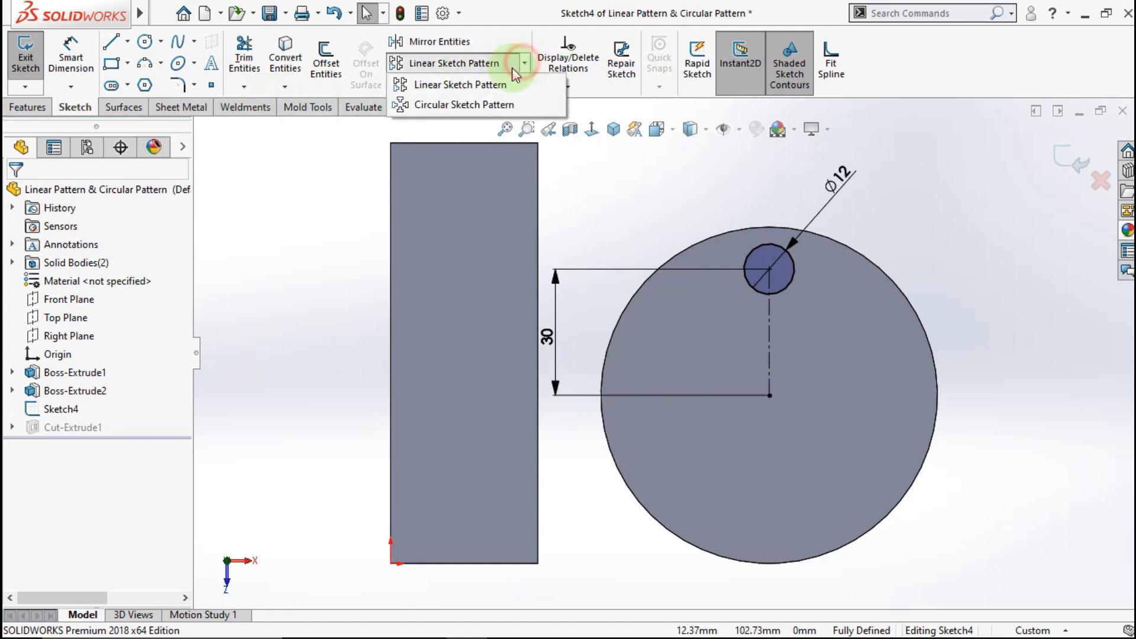
click(475, 105)
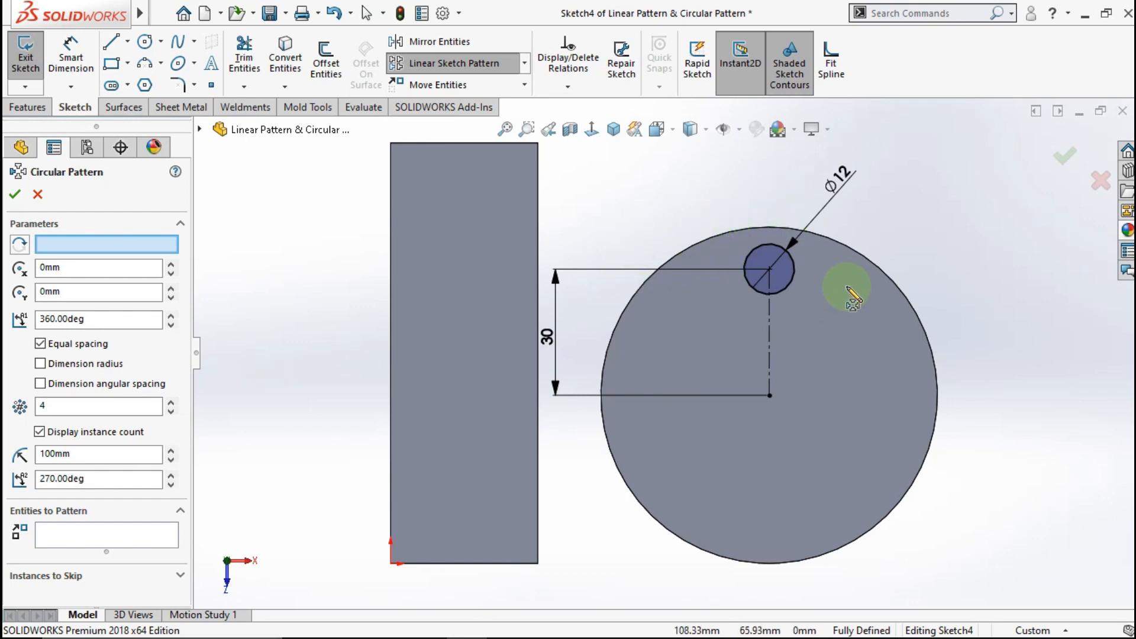
click(838, 245)
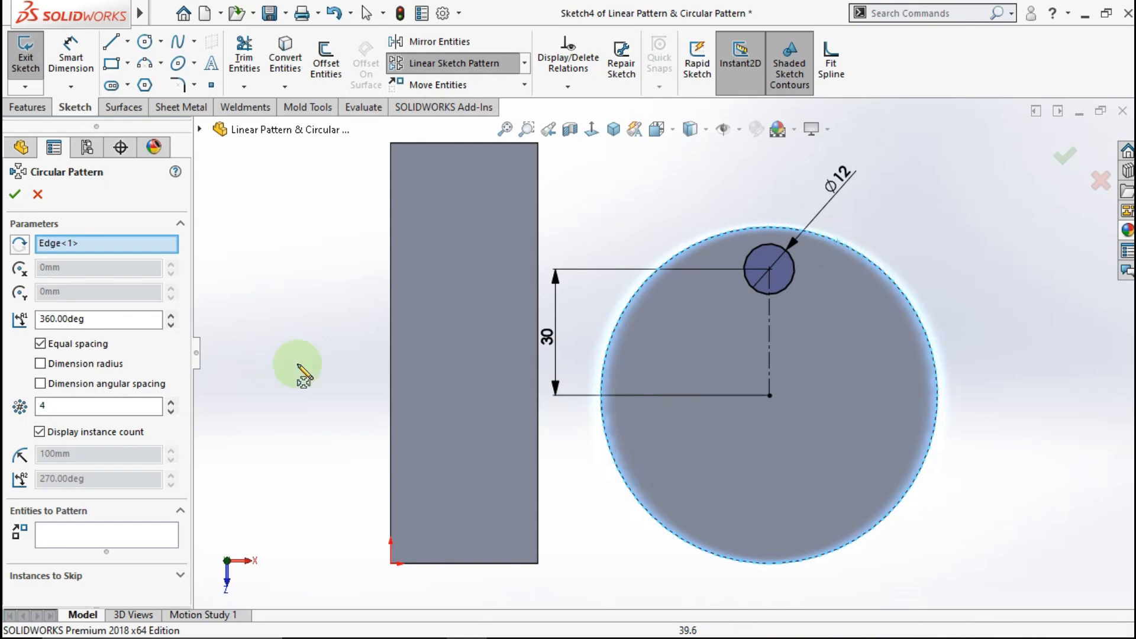
click(71, 538)
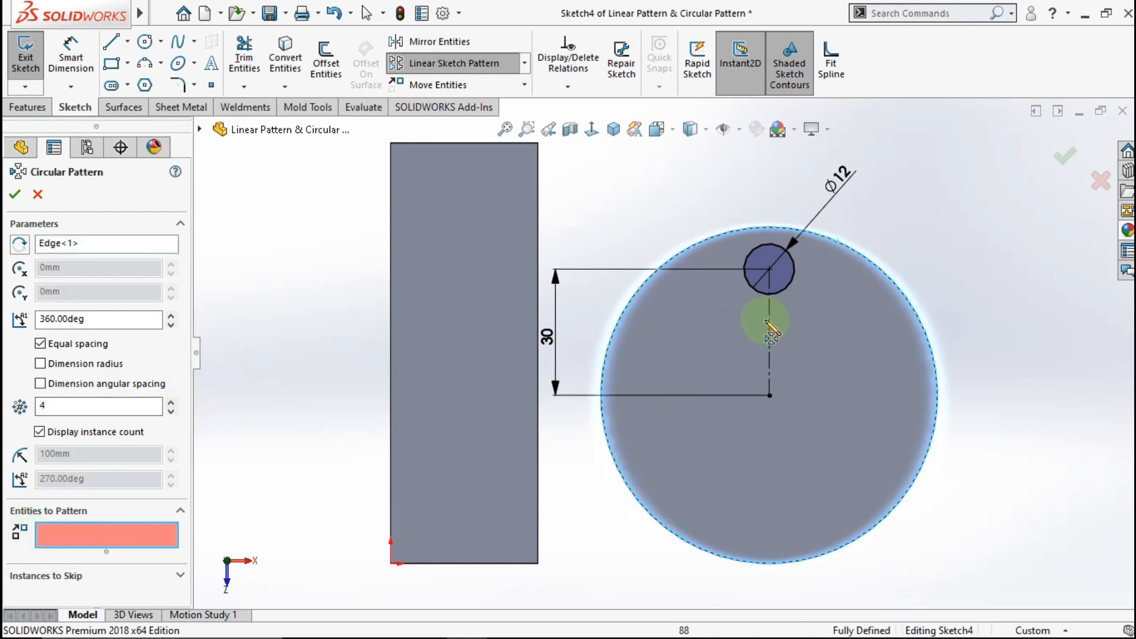
click(787, 285)
scroll(858, 395, up, 2)
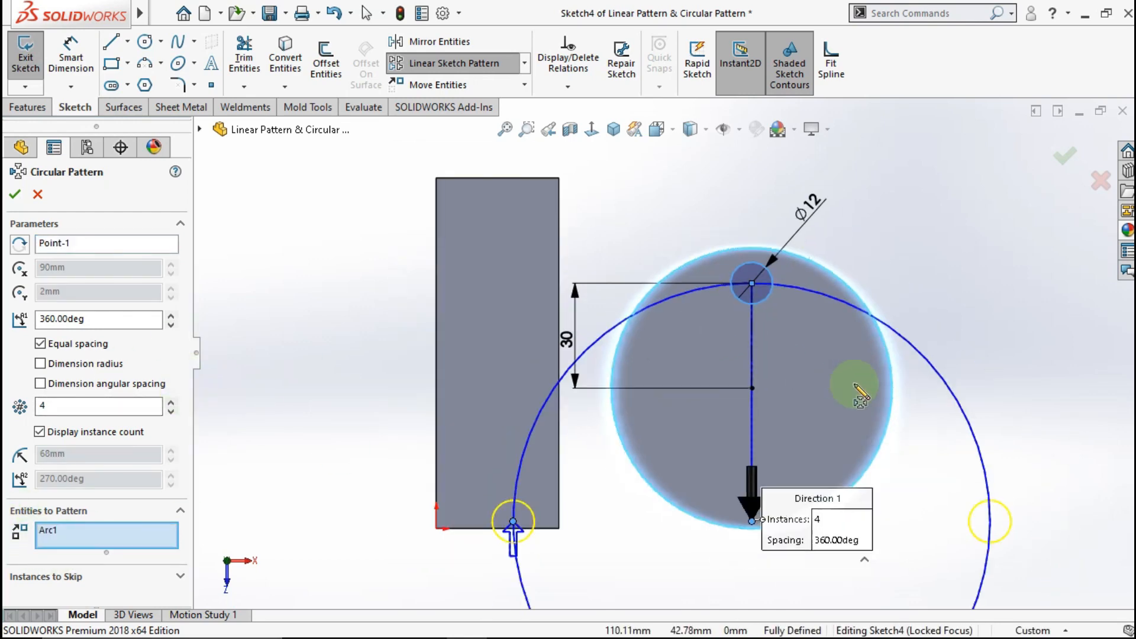
scroll(854, 385, down, 1)
scroll(856, 385, up, 3)
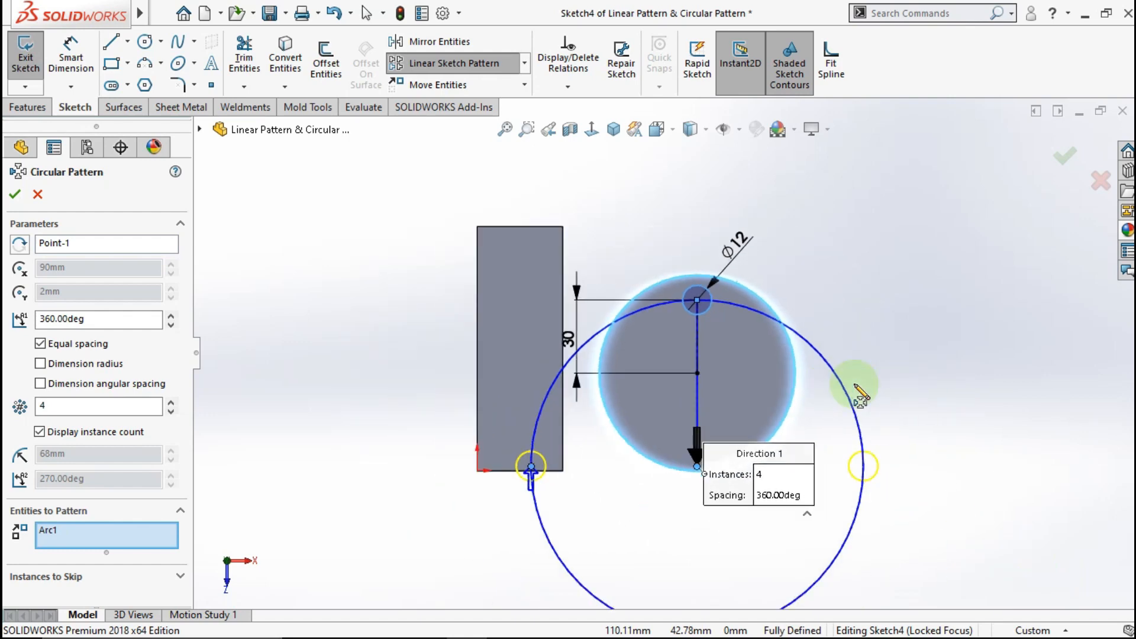
scroll(857, 384, down, 1)
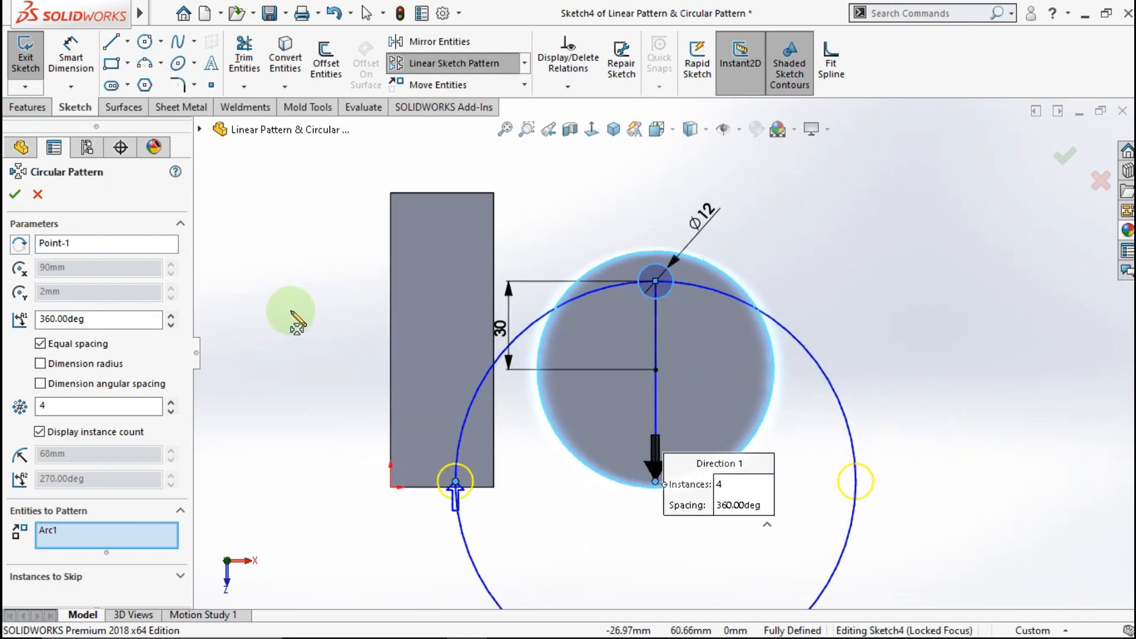
Clear the centre reference and the entities to pattern from the circular pattern
right_click(86, 245)
click(110, 255)
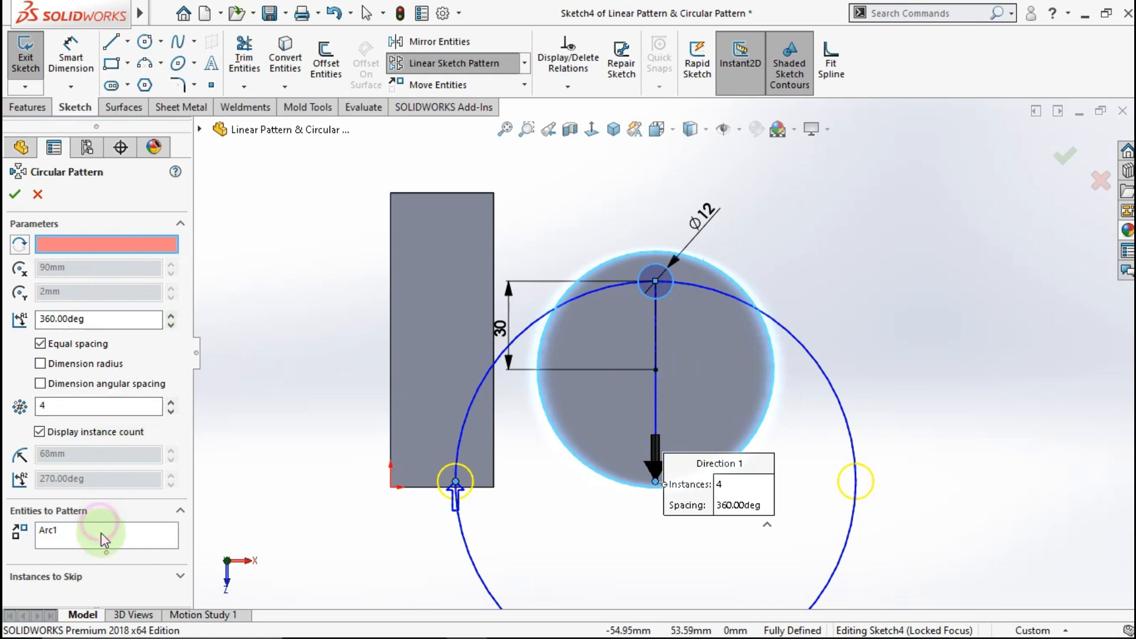
right_click(104, 540)
click(113, 542)
click(96, 249)
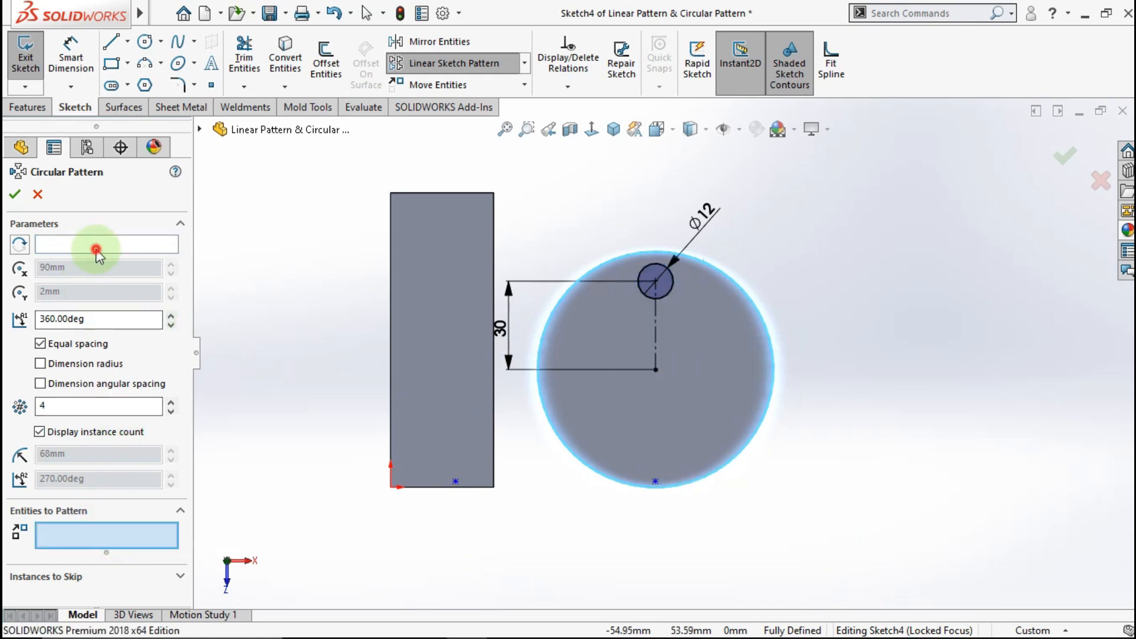
click(164, 256)
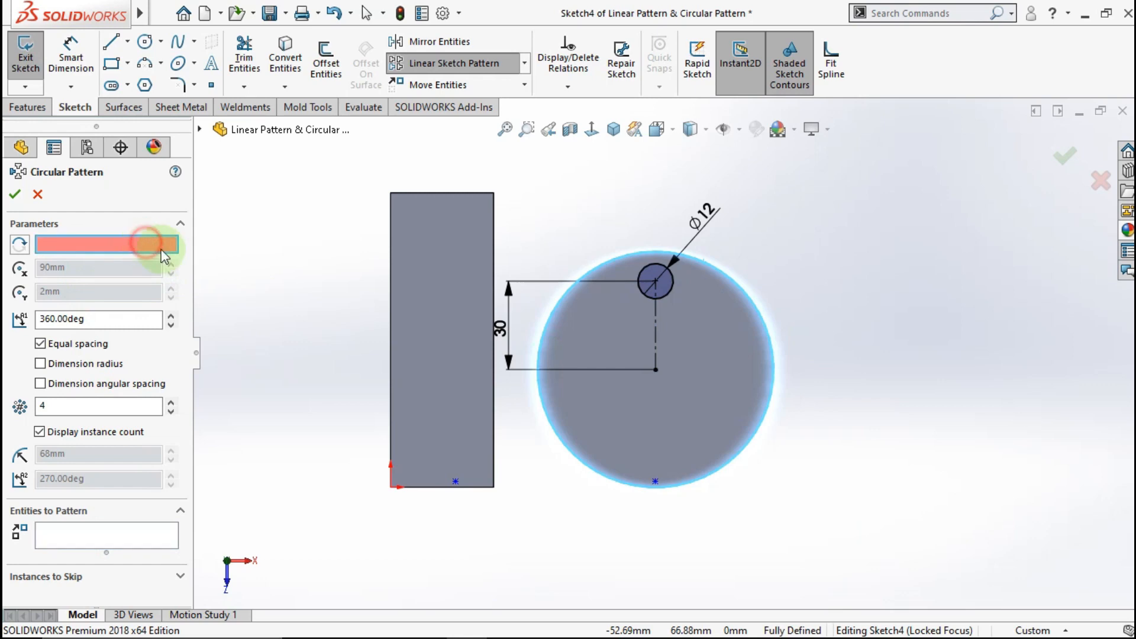
Choose the disc's outer edge again as pattern centre reference and the 12 mm circle as the entity to pattern
scroll(769, 378, down, 3)
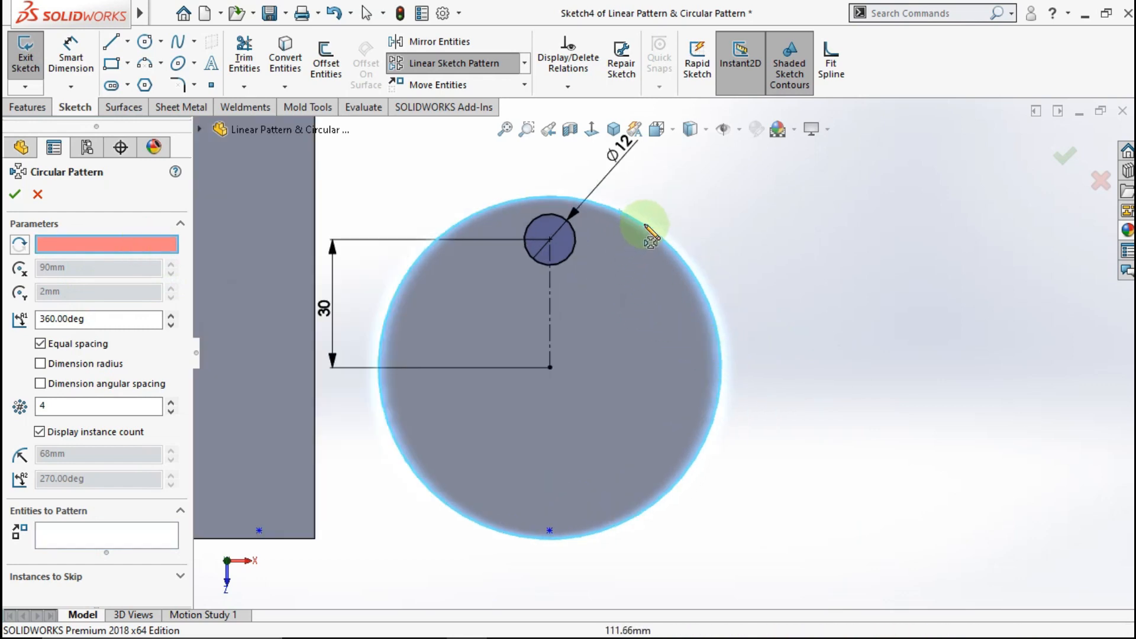
click(643, 227)
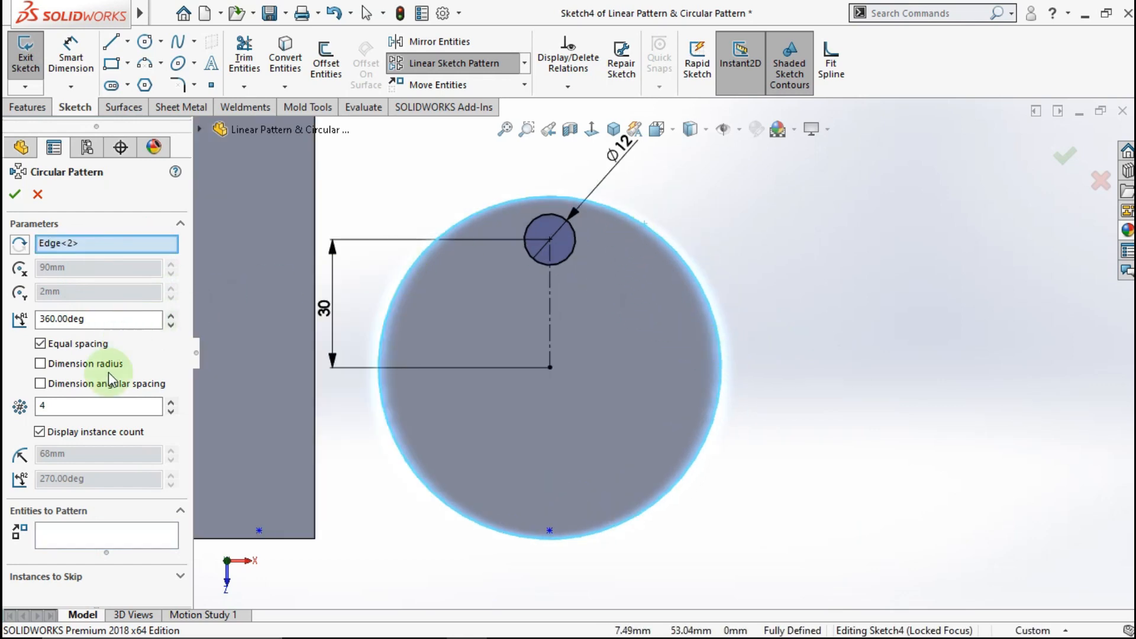
click(90, 535)
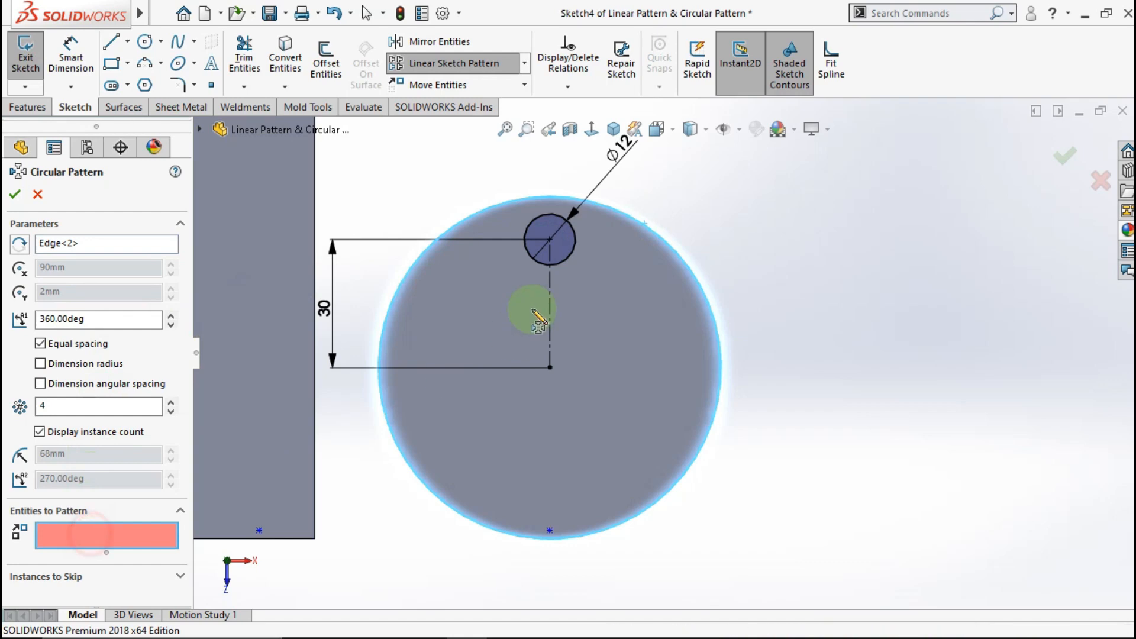
click(569, 263)
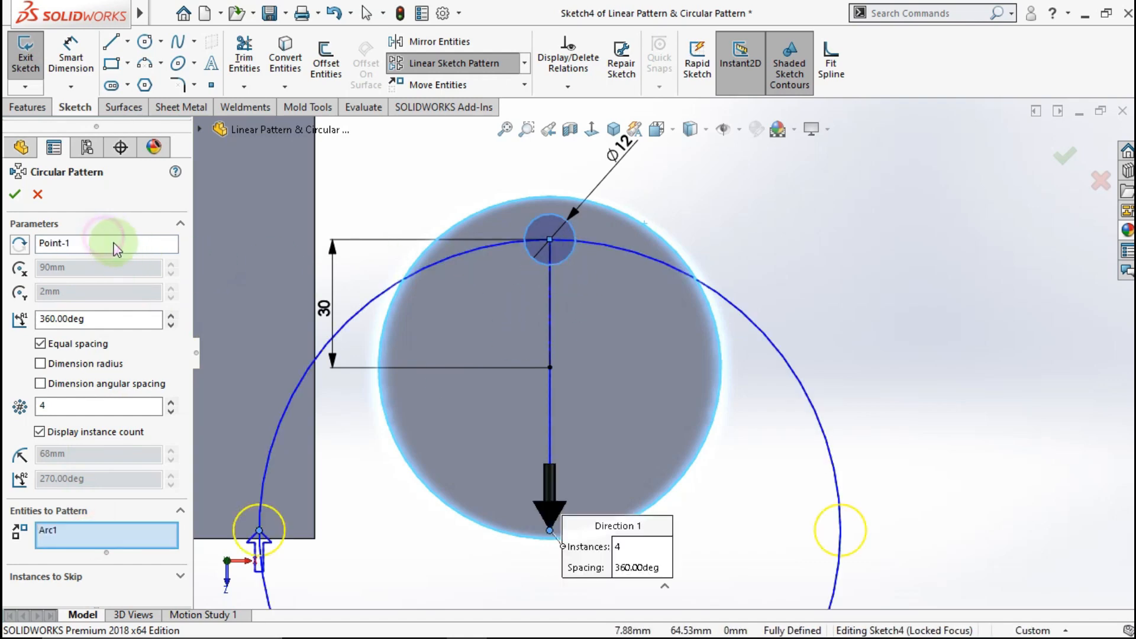
Replace the pattern's centre reference with the disc's centre point and set the number of instances to 7
right_click(117, 247)
click(155, 256)
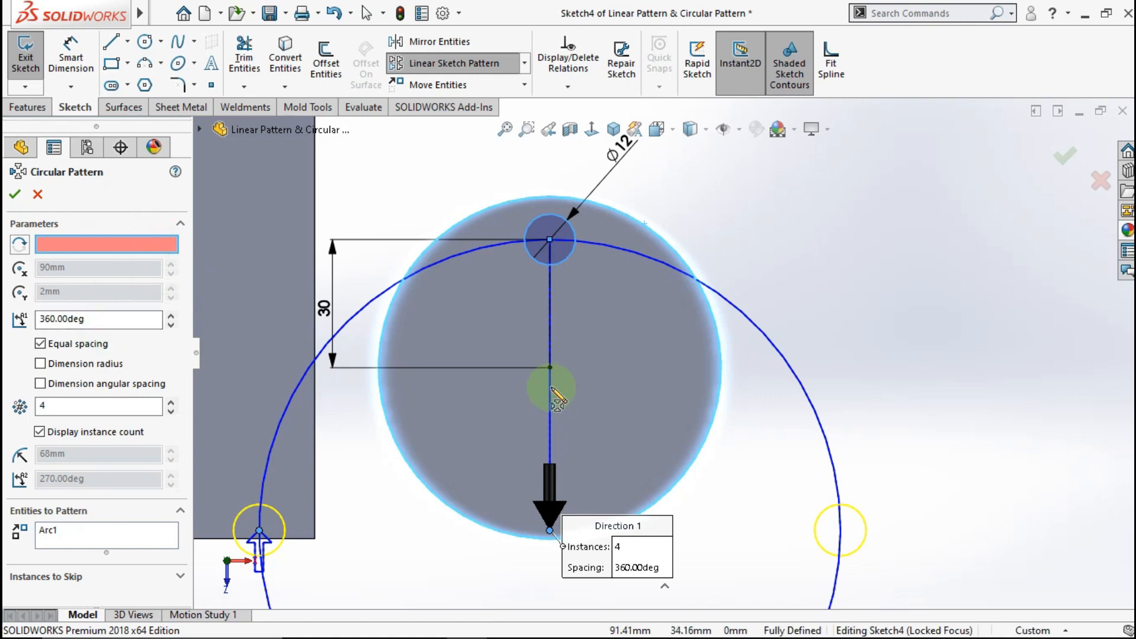
click(550, 370)
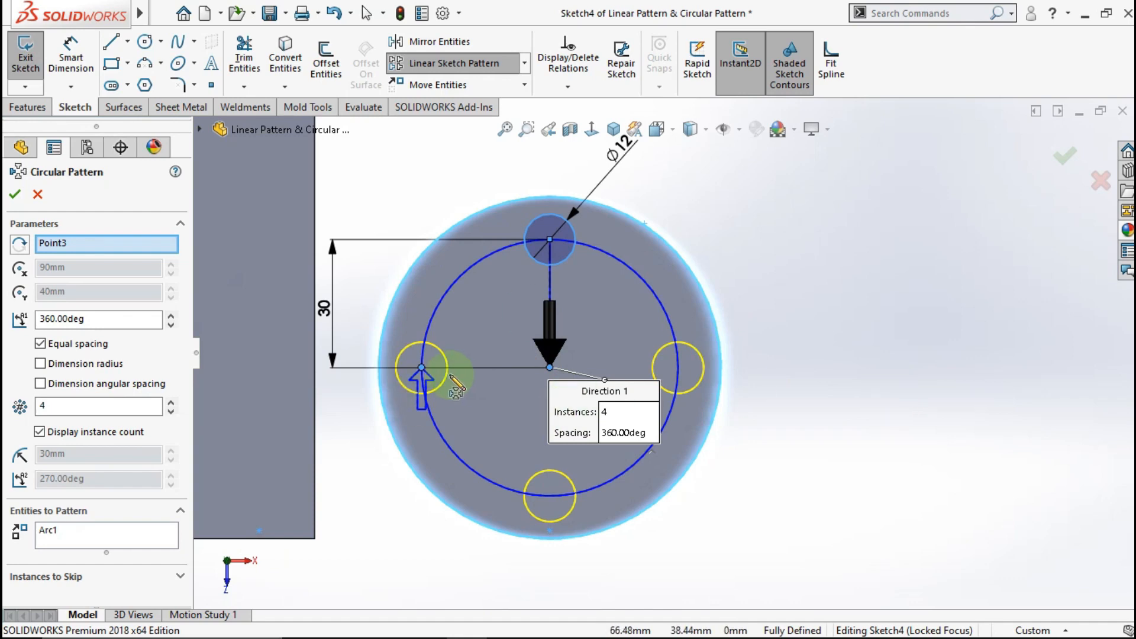
scroll(515, 380, down, 2)
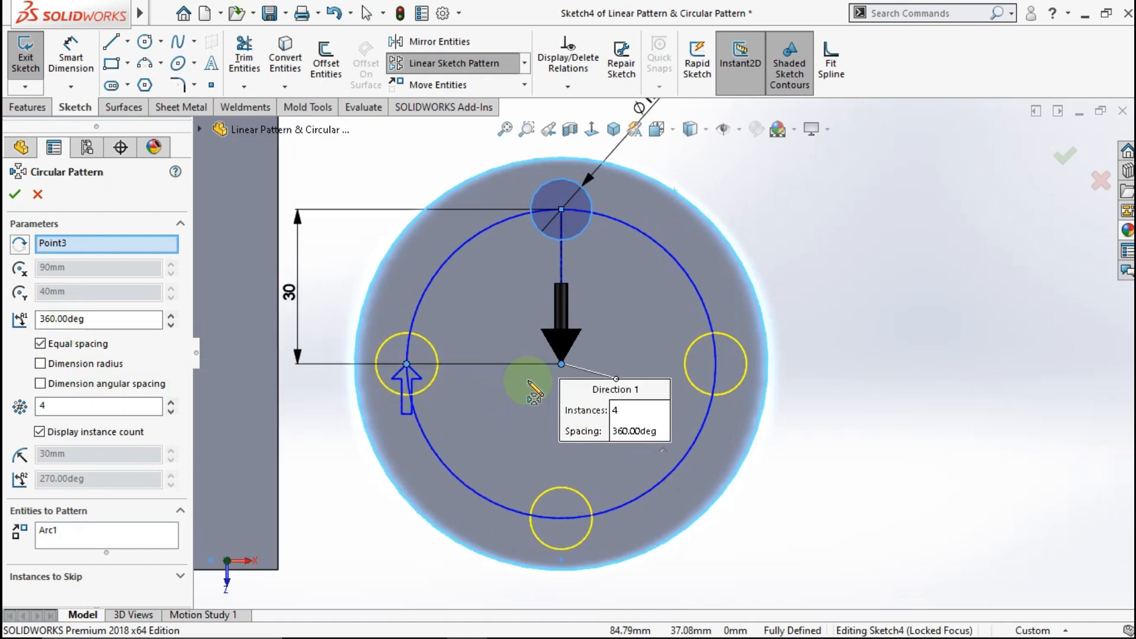
click(171, 401)
click(171, 401)
click(171, 401)
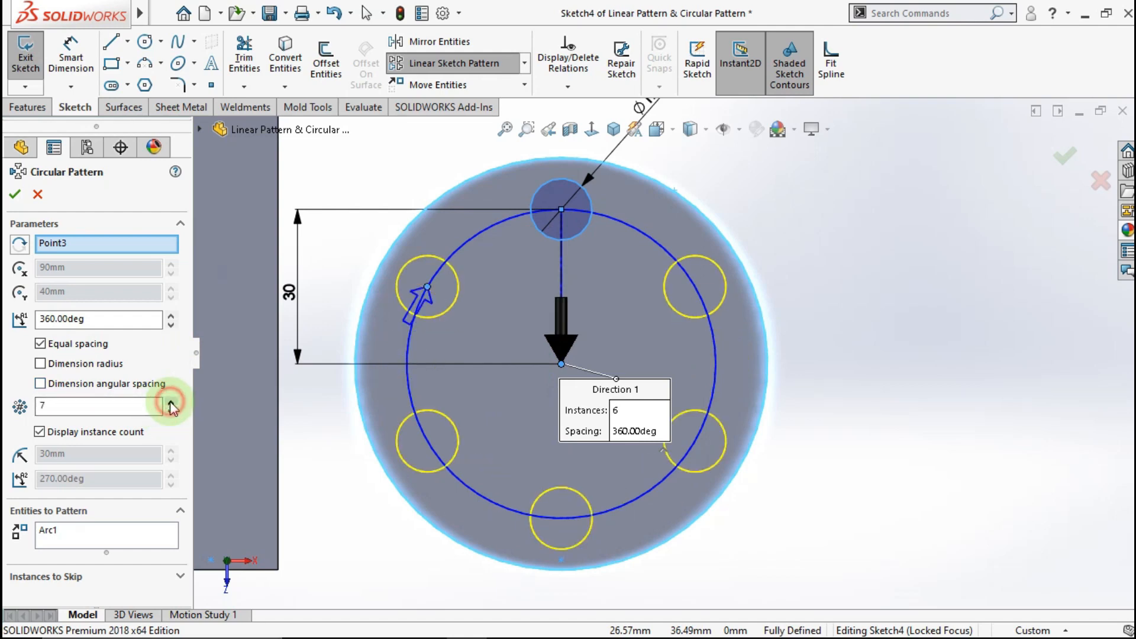
Try total pattern angles of 90 and 180 degrees for the circular pattern
click(146, 320)
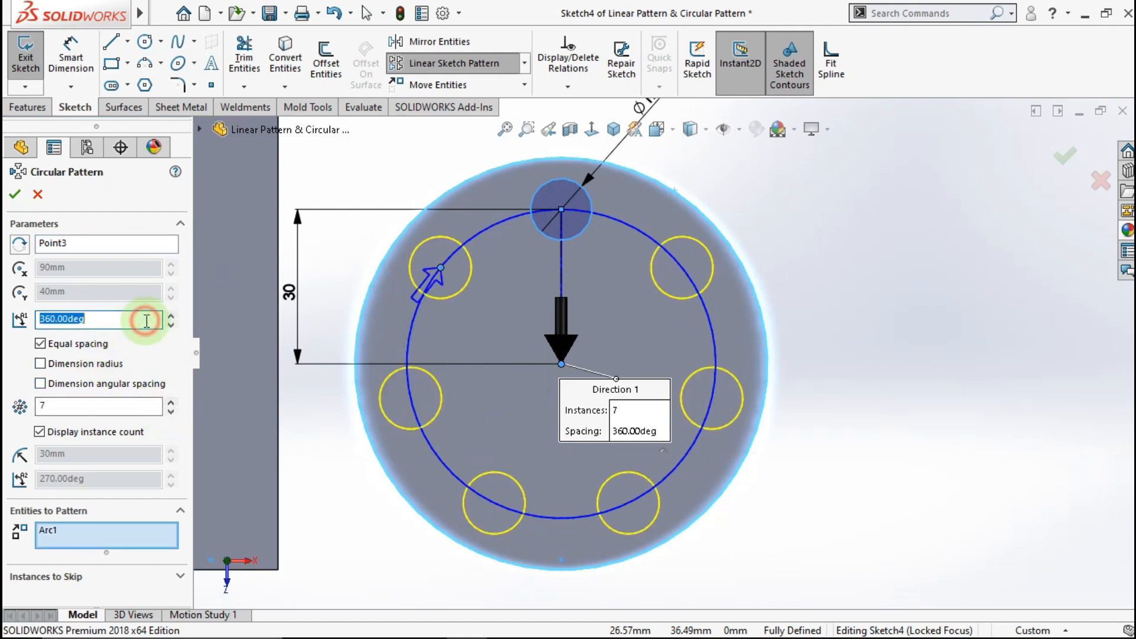
text(90)
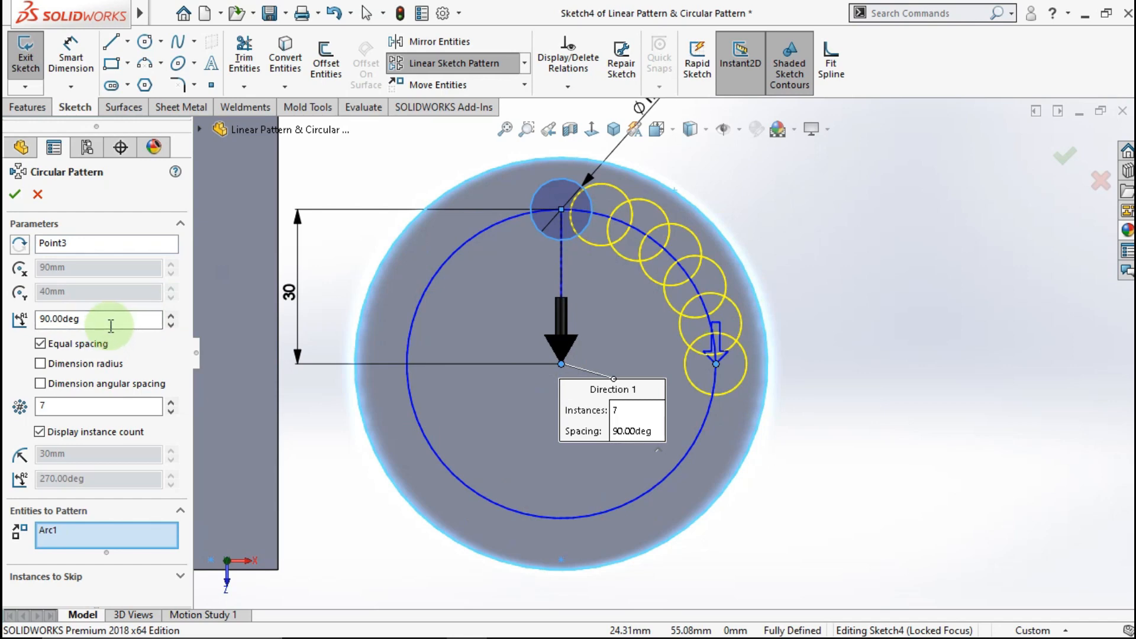
text(0)
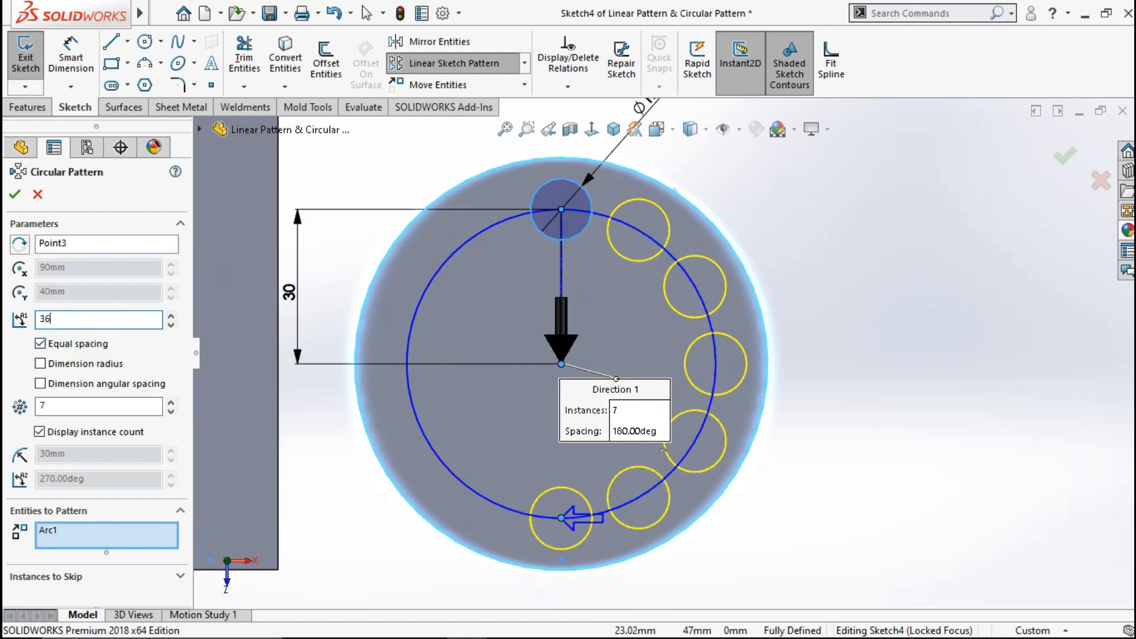
Set the circular pattern's total angle to 360 degrees and accept the pattern
text(0.00deg)
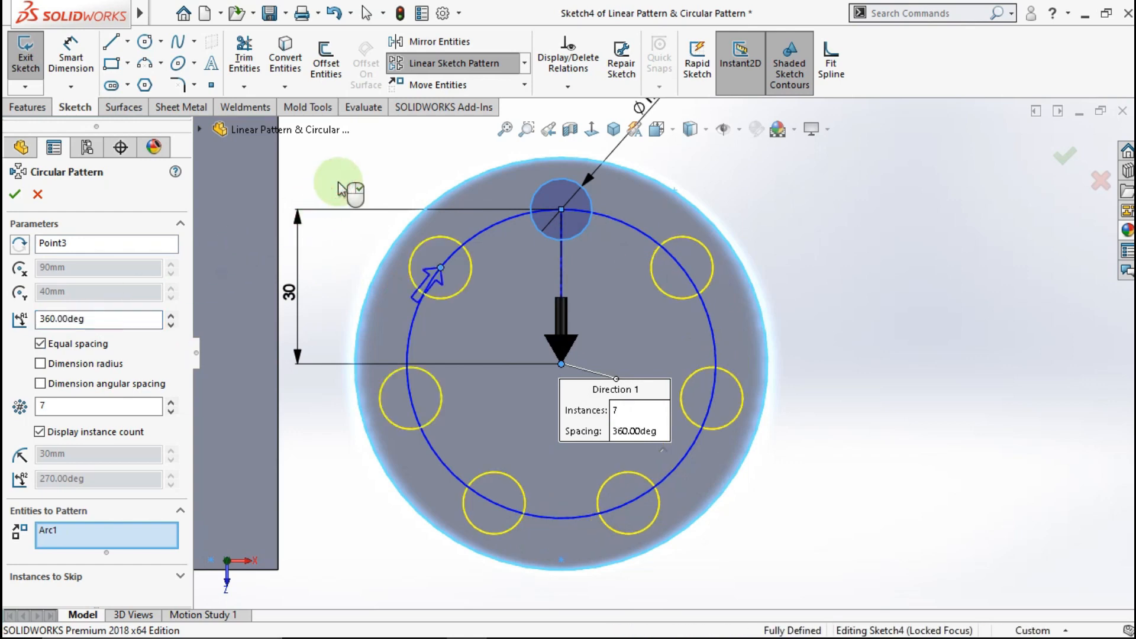
click(15, 197)
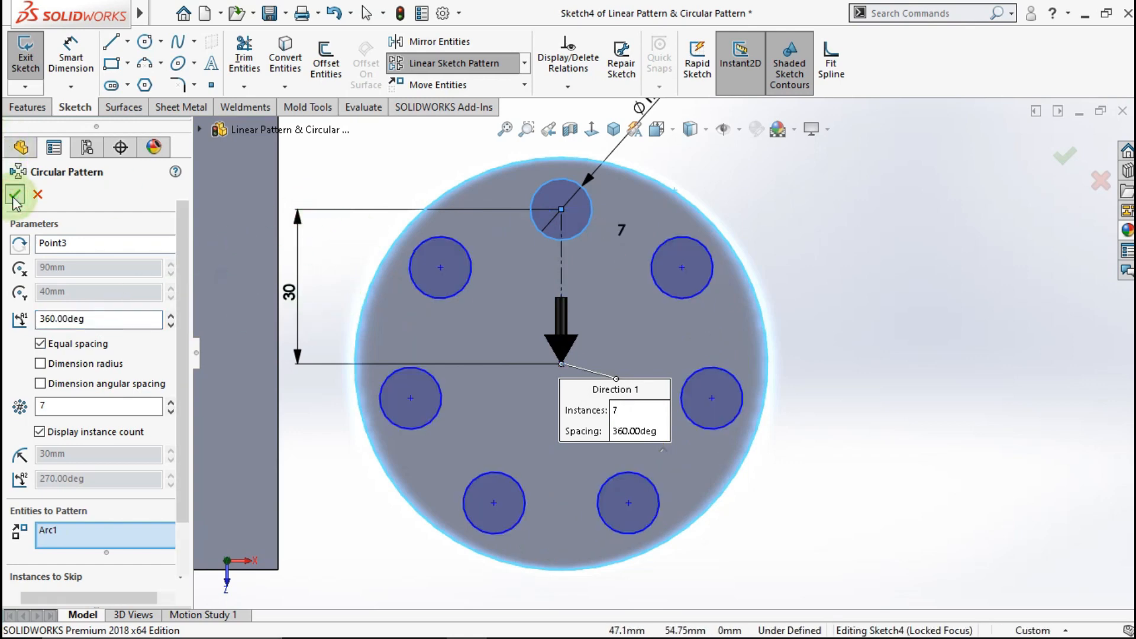
click(399, 149)
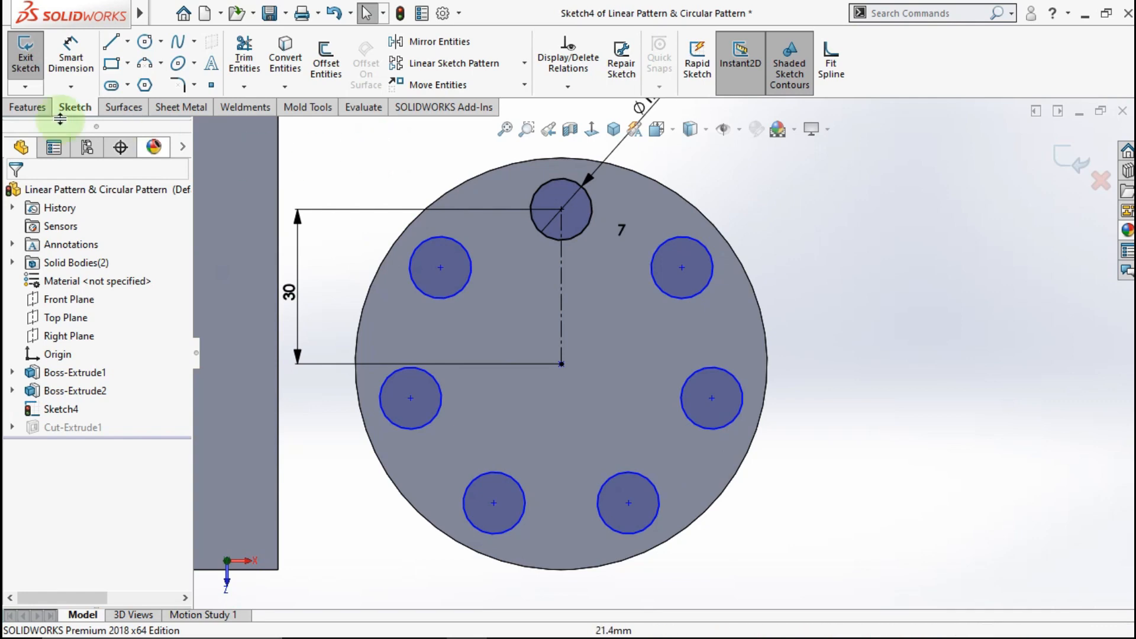
Cut the patterned circles through the round disc with an Extruded Cut set to Through All, and show the isometric view
click(27, 107)
click(242, 76)
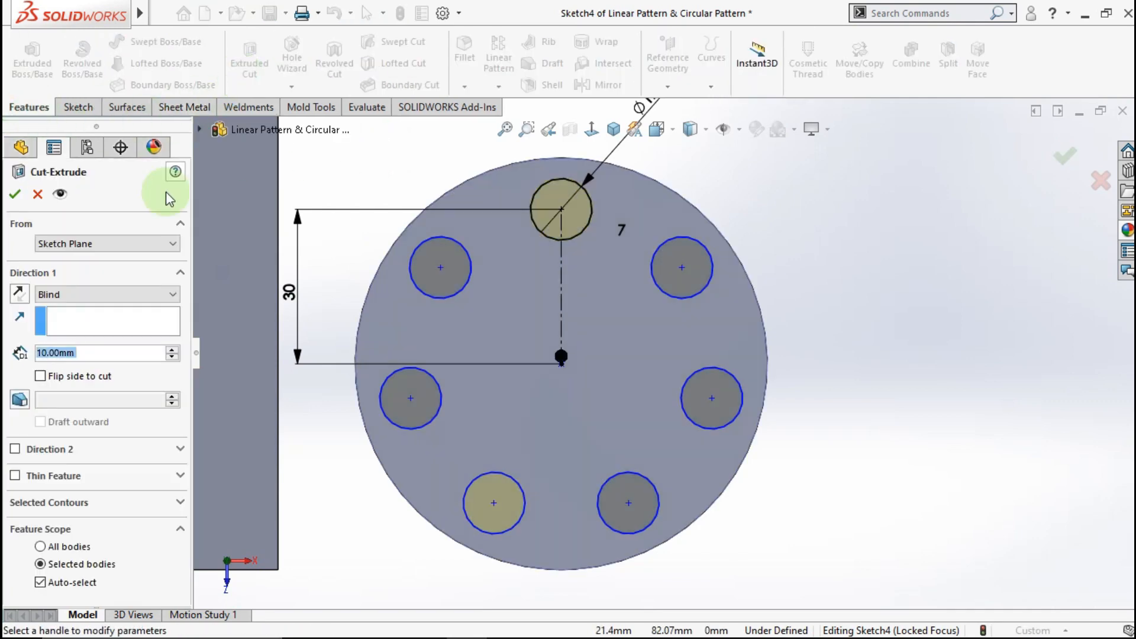
click(47, 294)
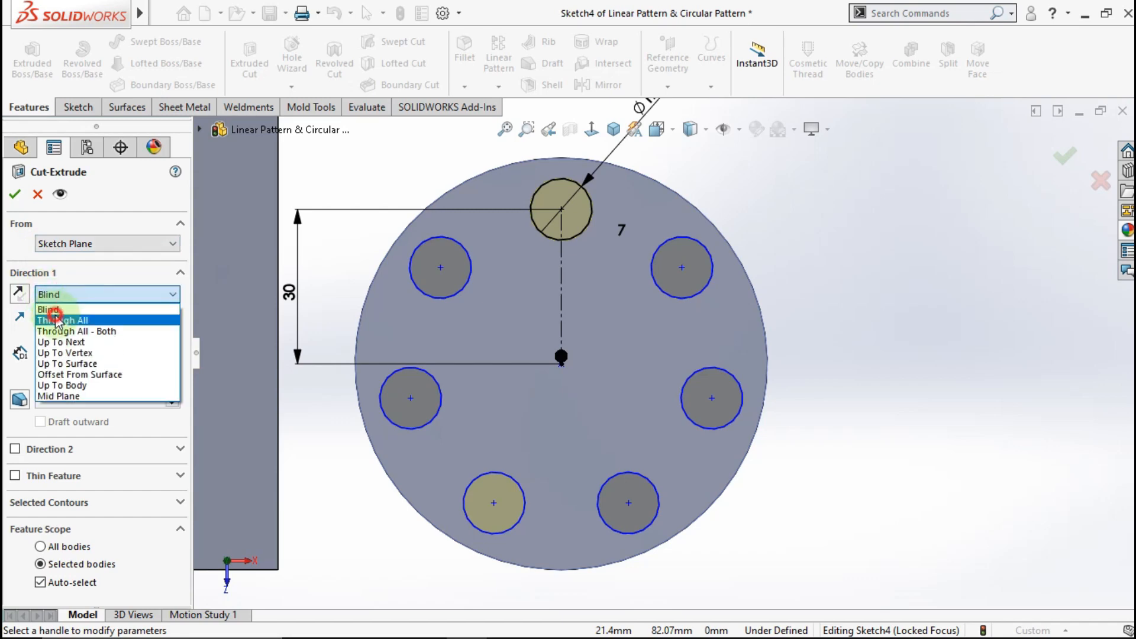
click(50, 309)
click(18, 193)
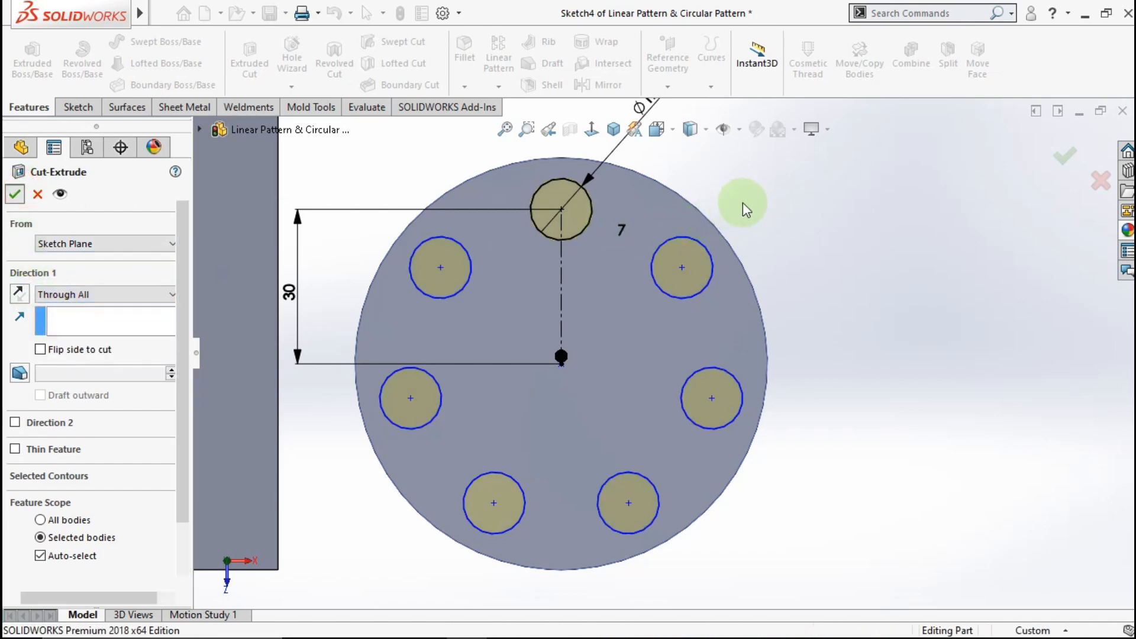
click(743, 202)
click(613, 129)
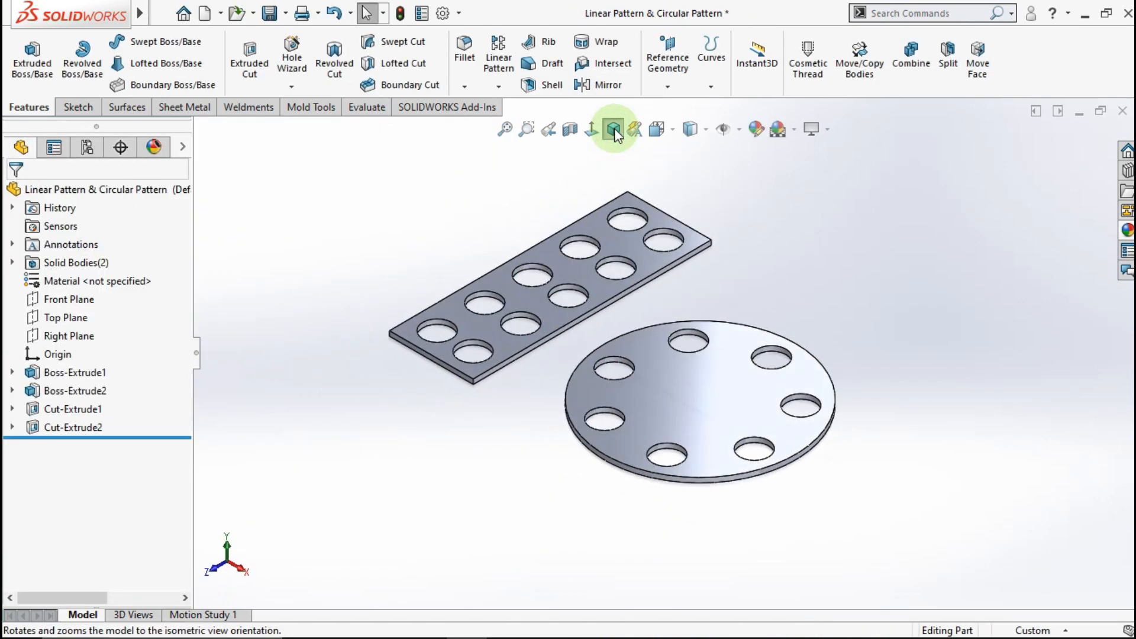
drag(1026, 511, 858, 244)
drag(858, 244, 995, 492)
drag(464, 520, 919, 546)
click(896, 563)
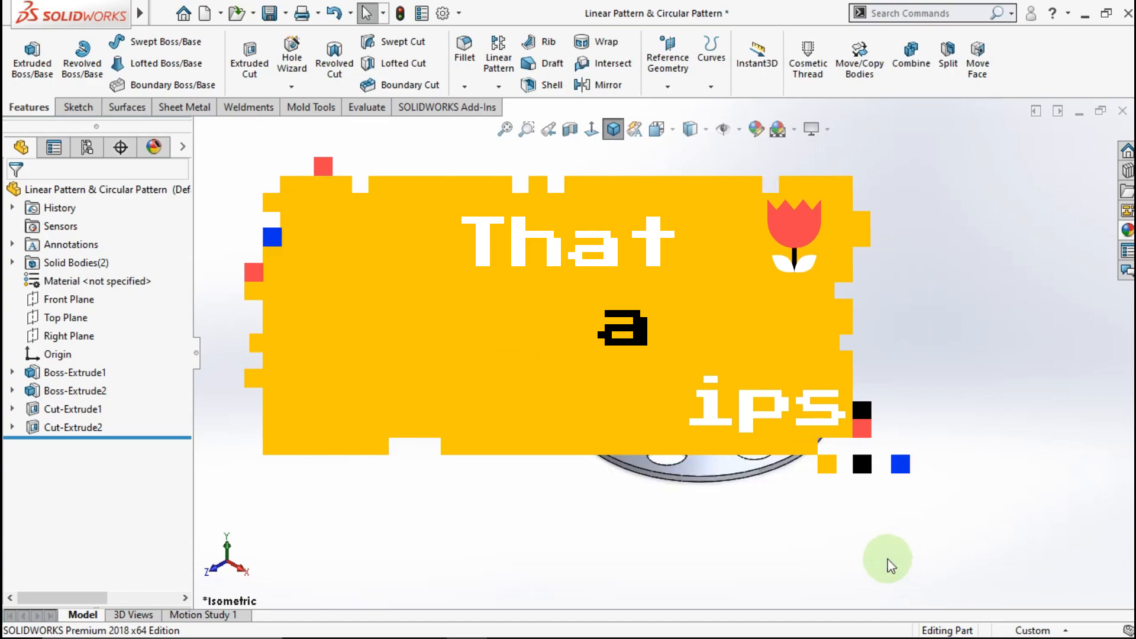